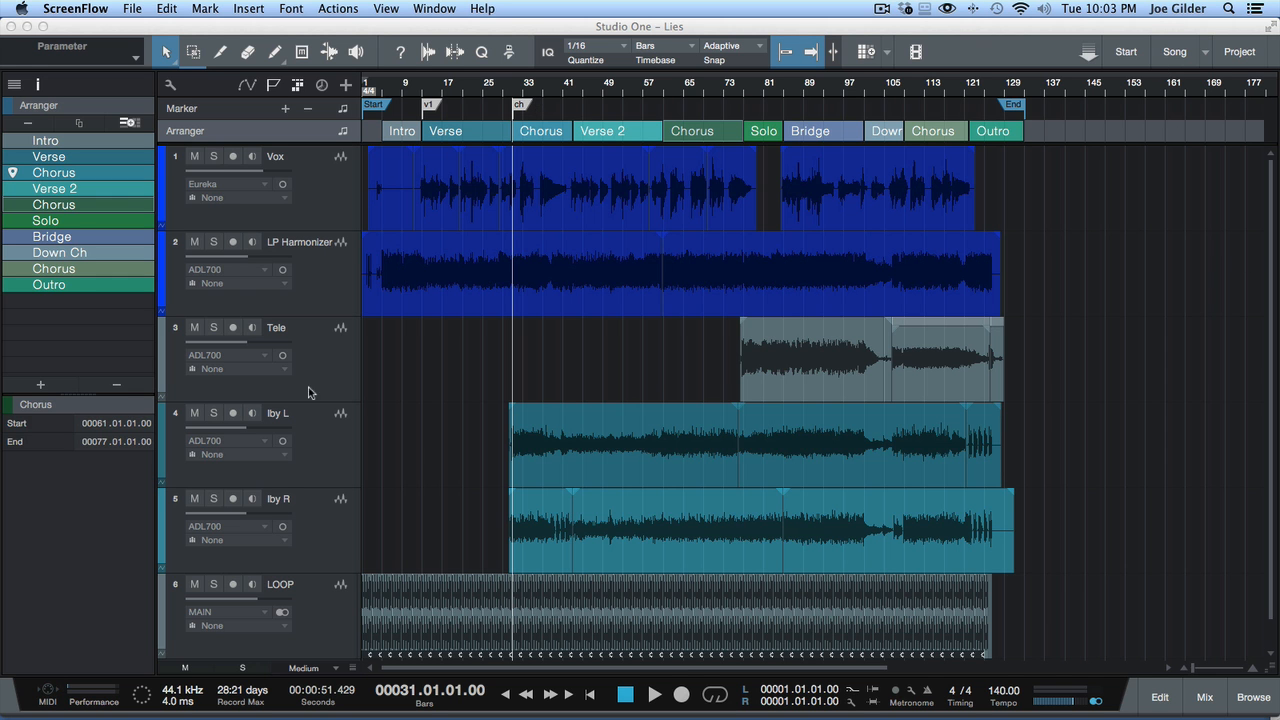
Mute the Vox track
{"action": "left_click", "coordinate": [318, 177]}
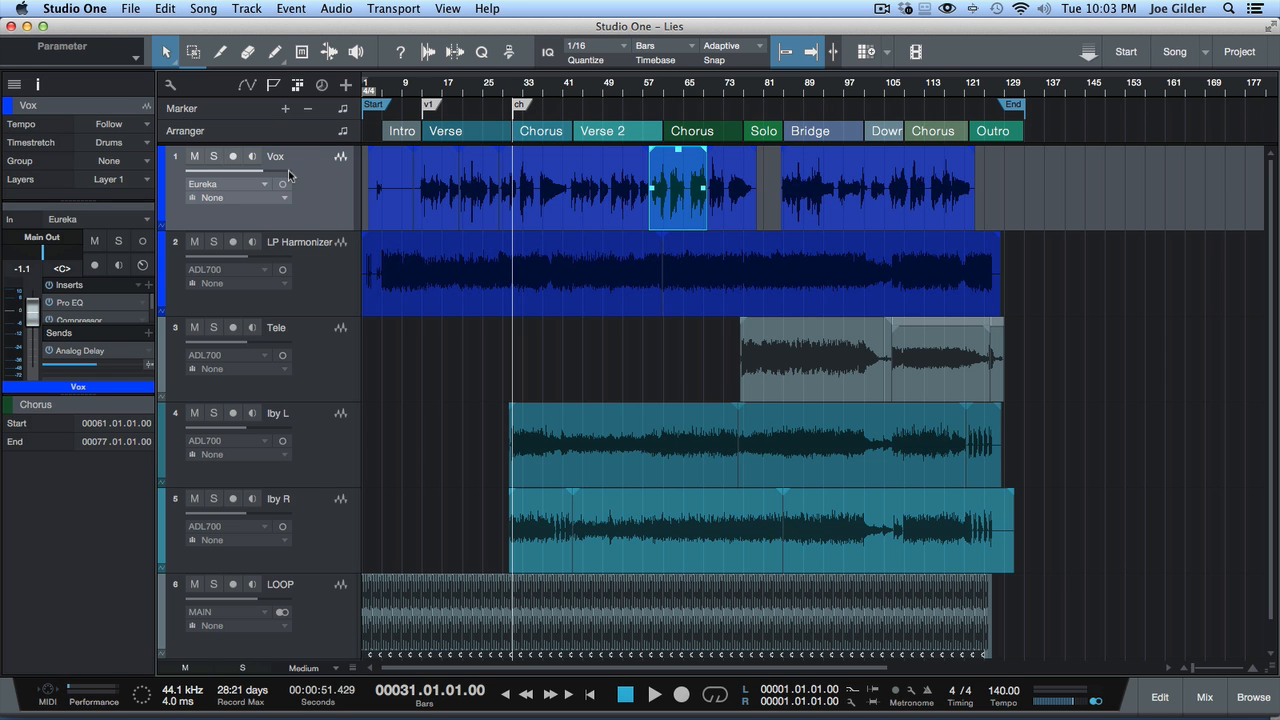
{"action": "left_click", "coordinate": [194, 156]}
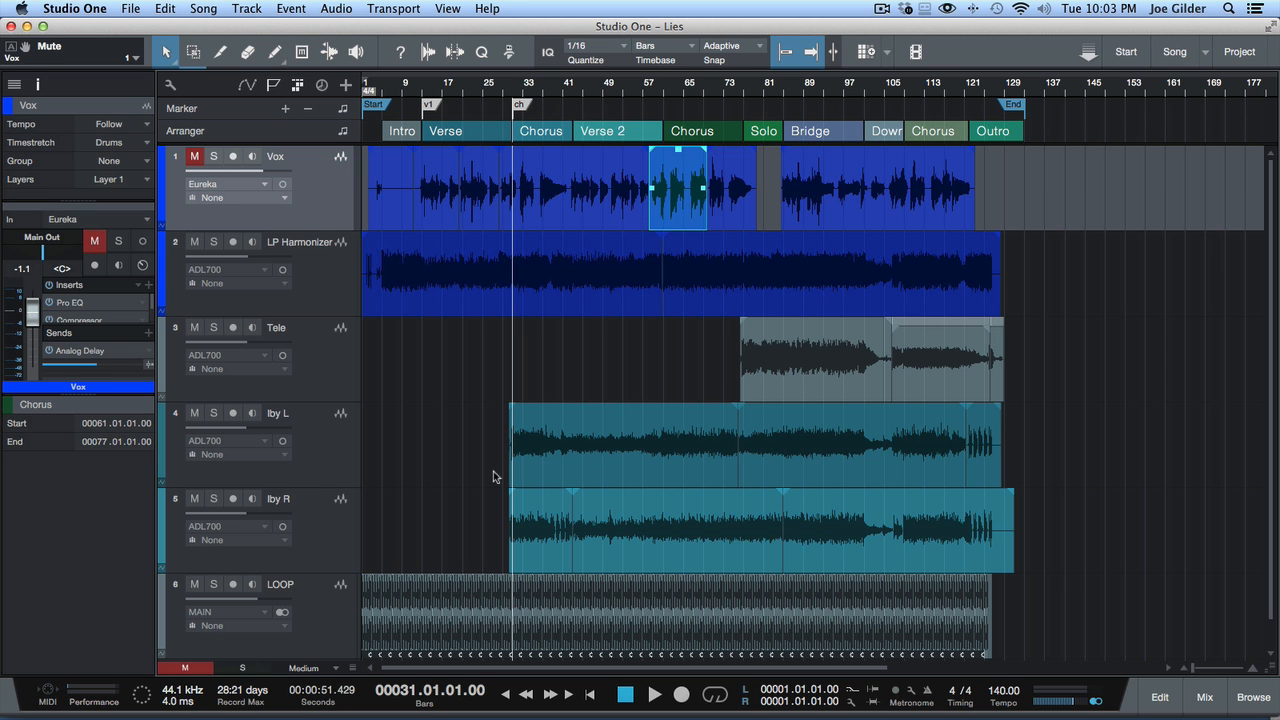
{"action": "scroll", "coordinate": [493, 471], "scroll_direction": "down", "scroll_amount": 1}
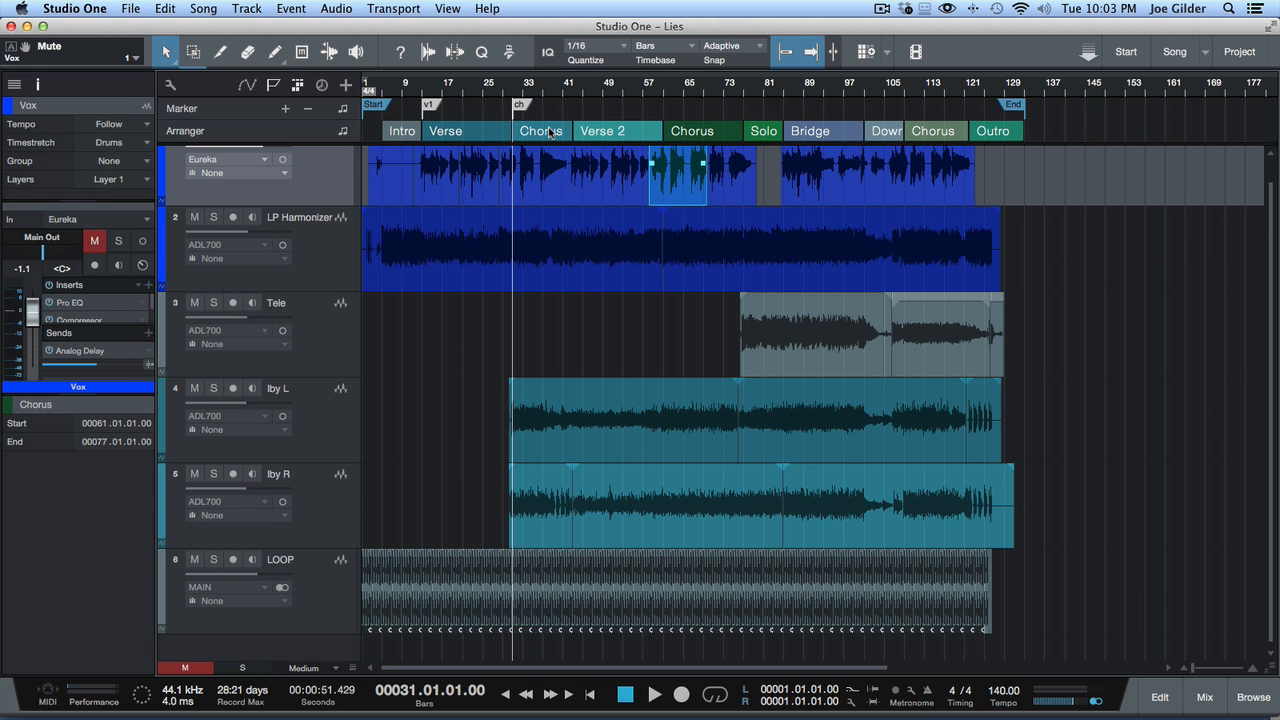
Play the song briefly from the start of the first Chorus at bar 31, with the Vox track muted
{"action": "left_click_drag", "start_coordinate": [515, 85], "coordinate": [517, 111]}
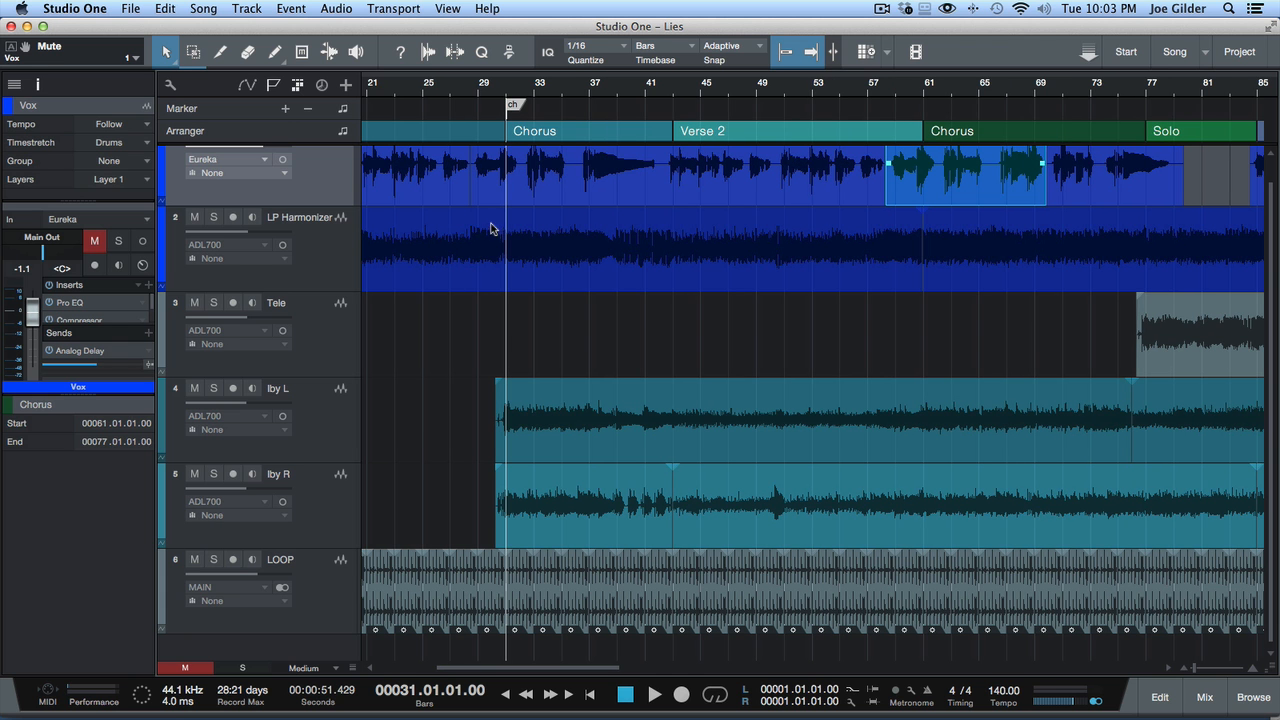
{"action": "key", "text": "space"}
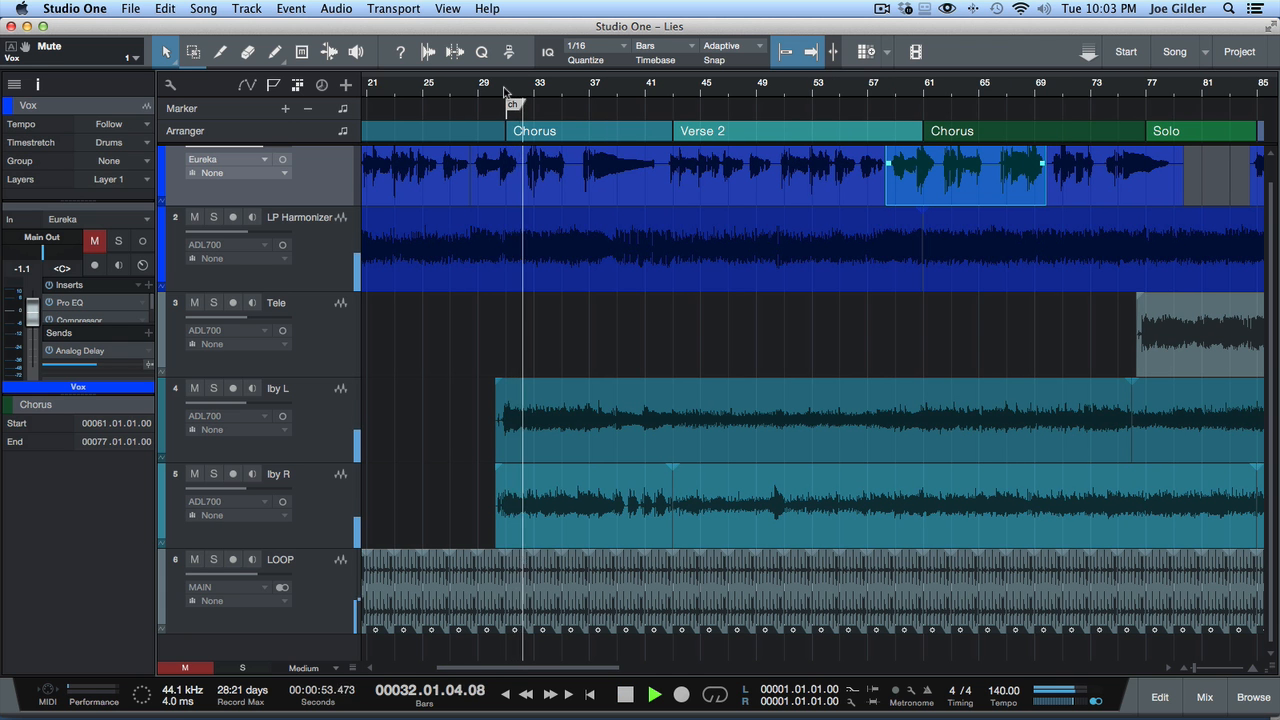
{"action": "key", "text": "z"}
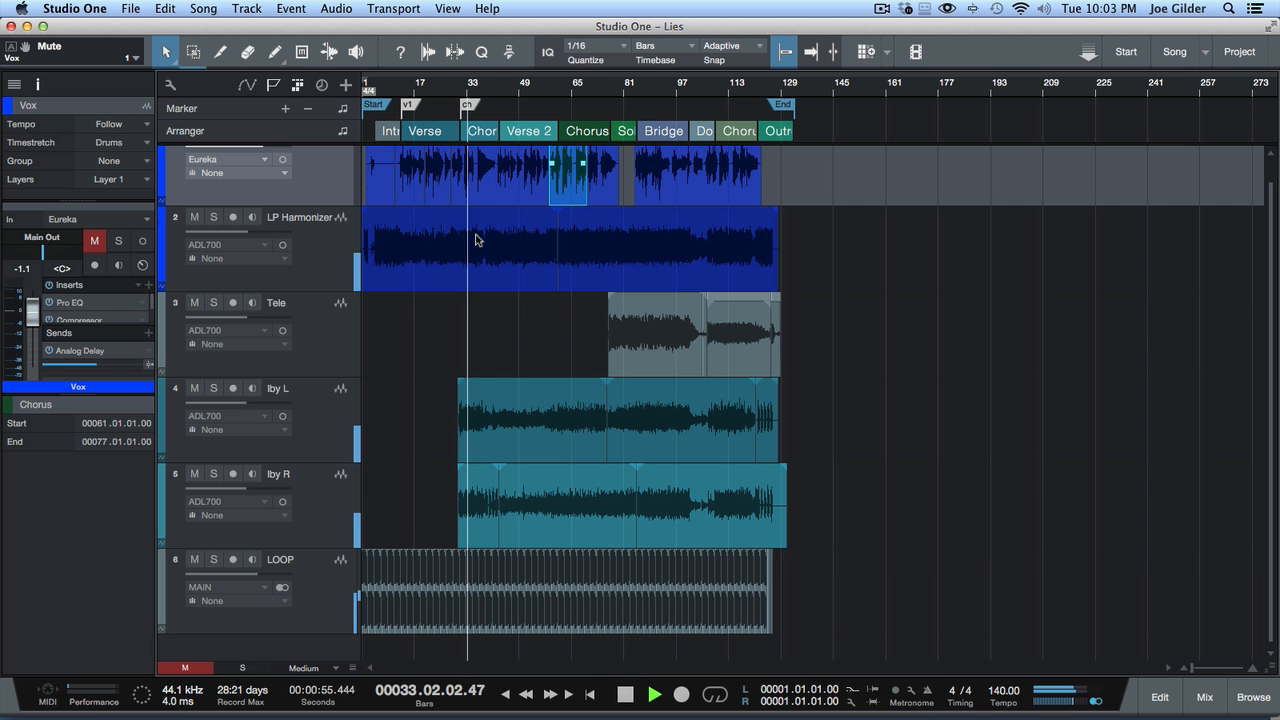
{"action": "scroll", "coordinate": [474, 240], "scroll_direction": "up", "scroll_amount": 1}
{"action": "key", "text": "space"}
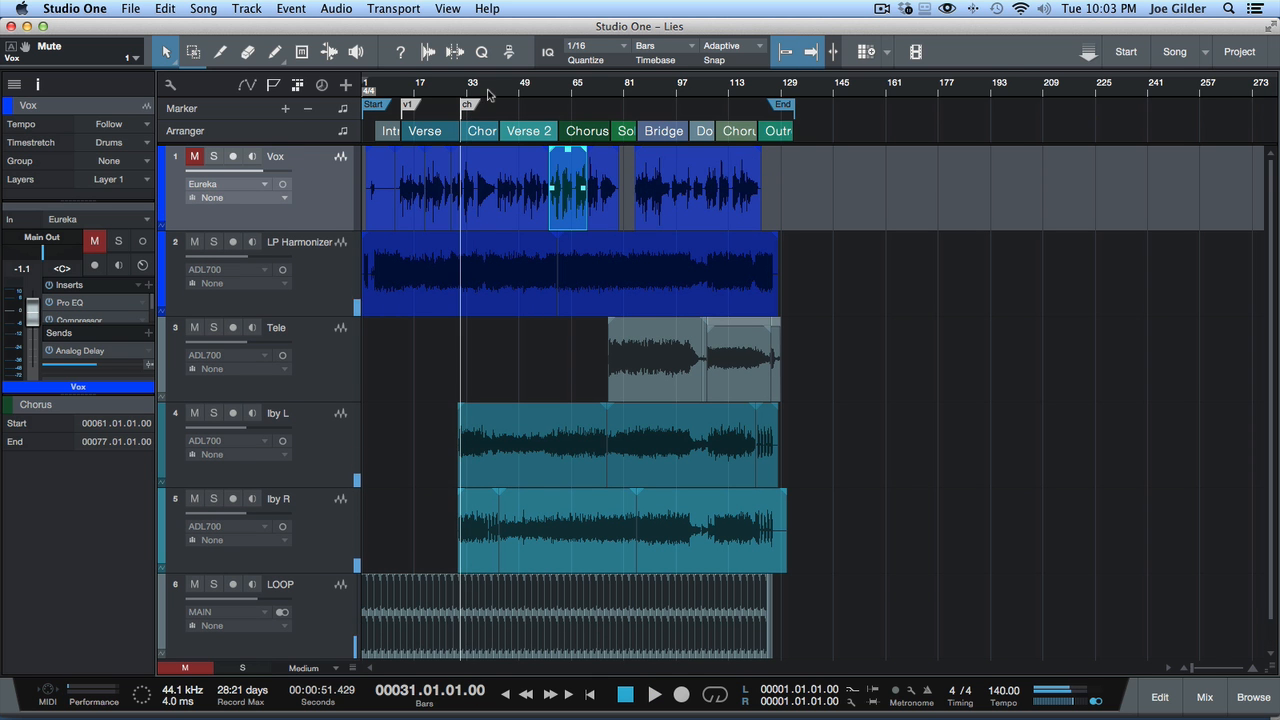
{"action": "key", "text": "z"}
Examine the Chorus, Verse 2 and Verse sections in the Arranger track by selecting them one after another
{"action": "left_click", "coordinate": [467, 140]}
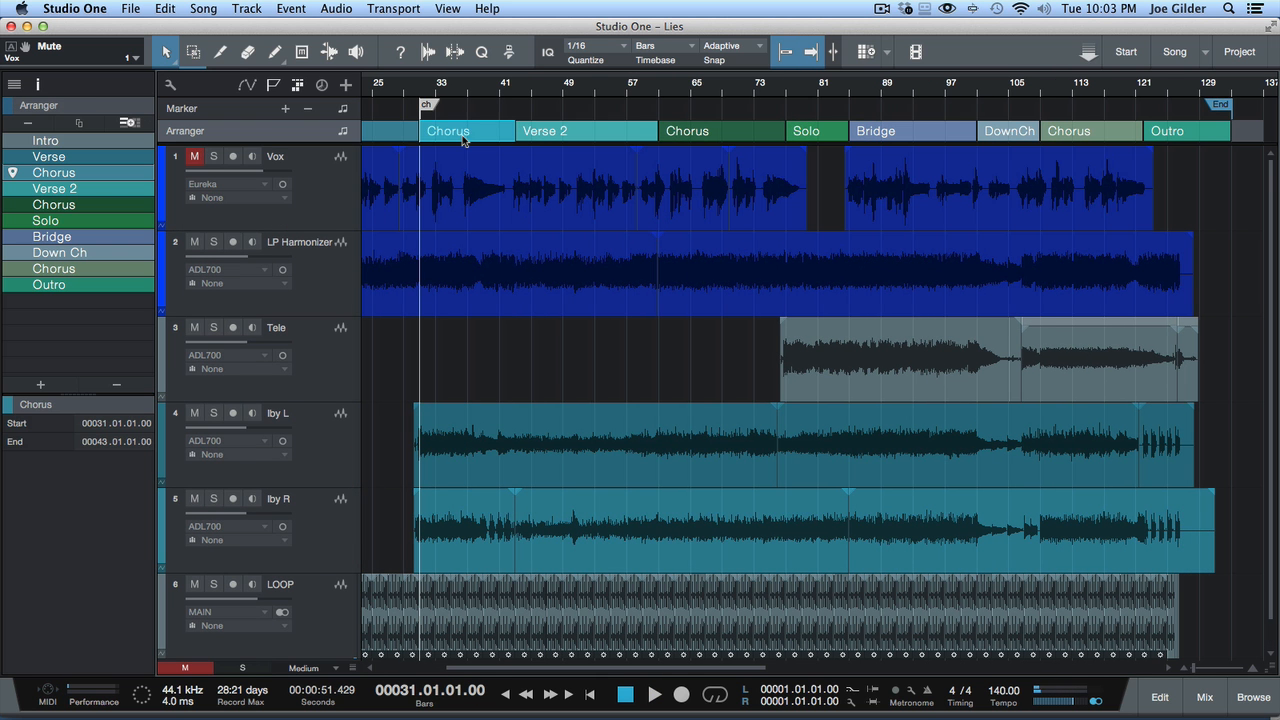
{"action": "left_click", "coordinate": [726, 137]}
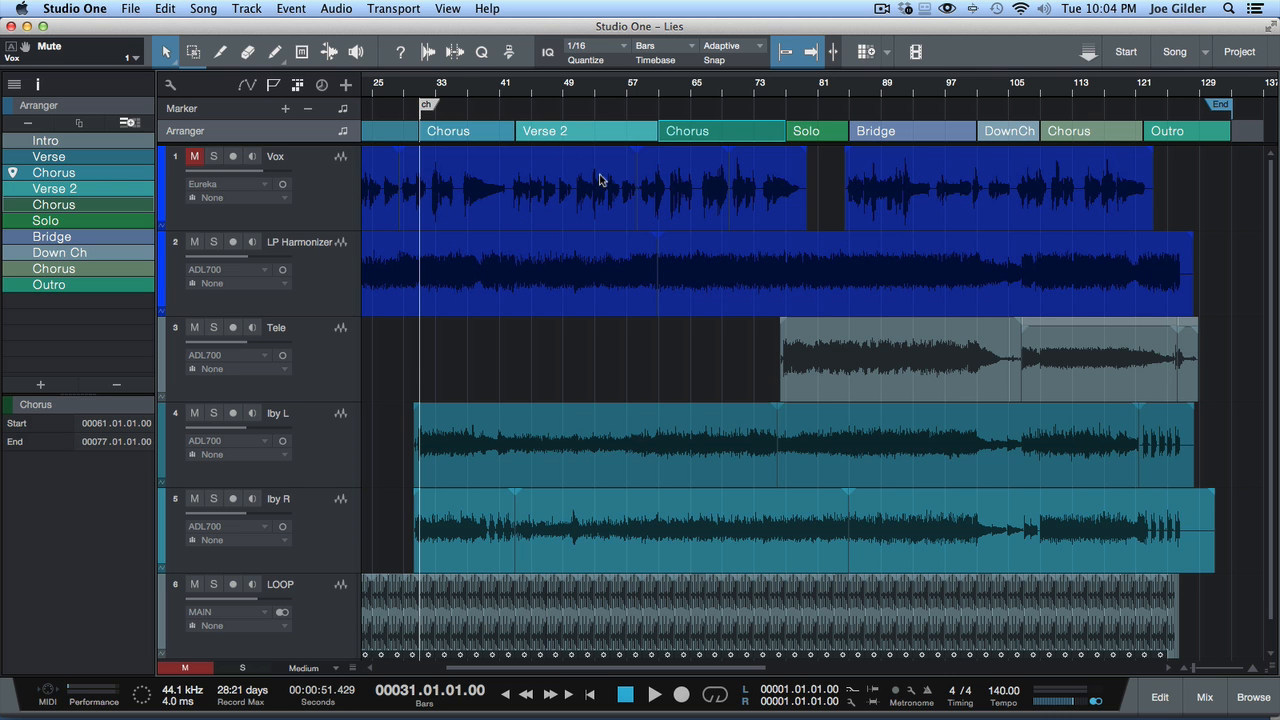
{"action": "left_click", "coordinate": [455, 139]}
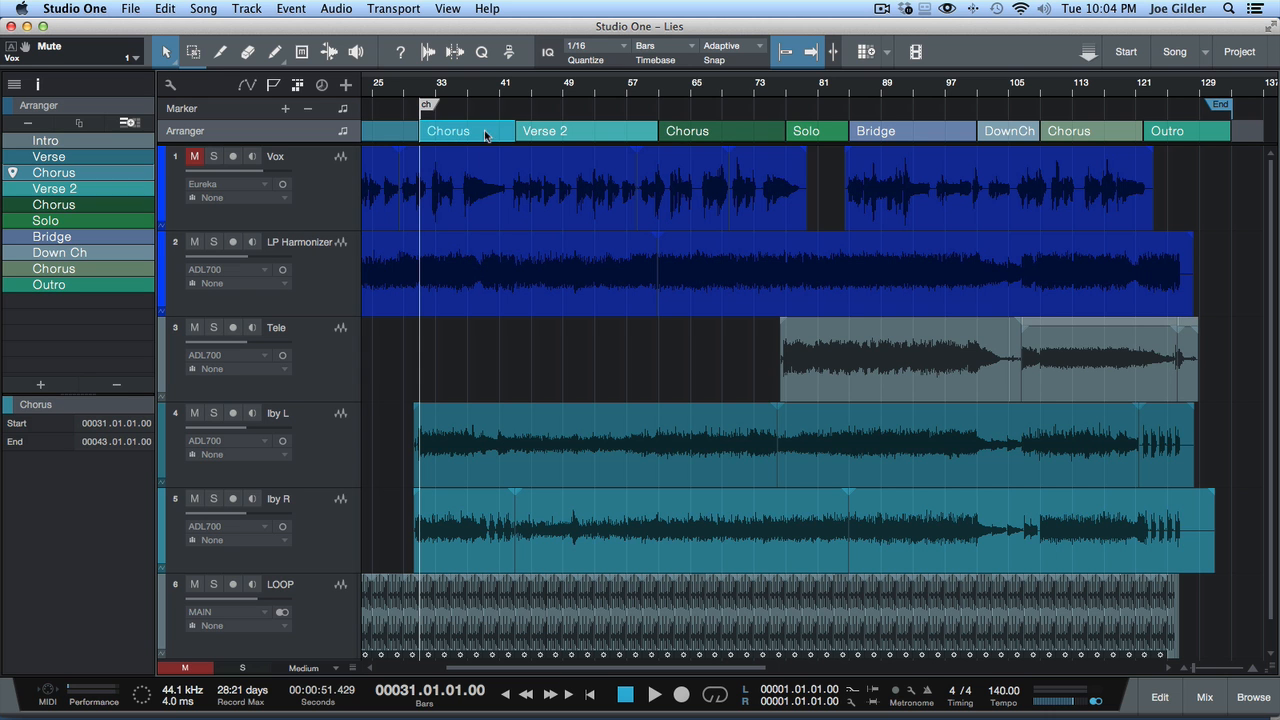
{"action": "left_click", "coordinate": [549, 133]}
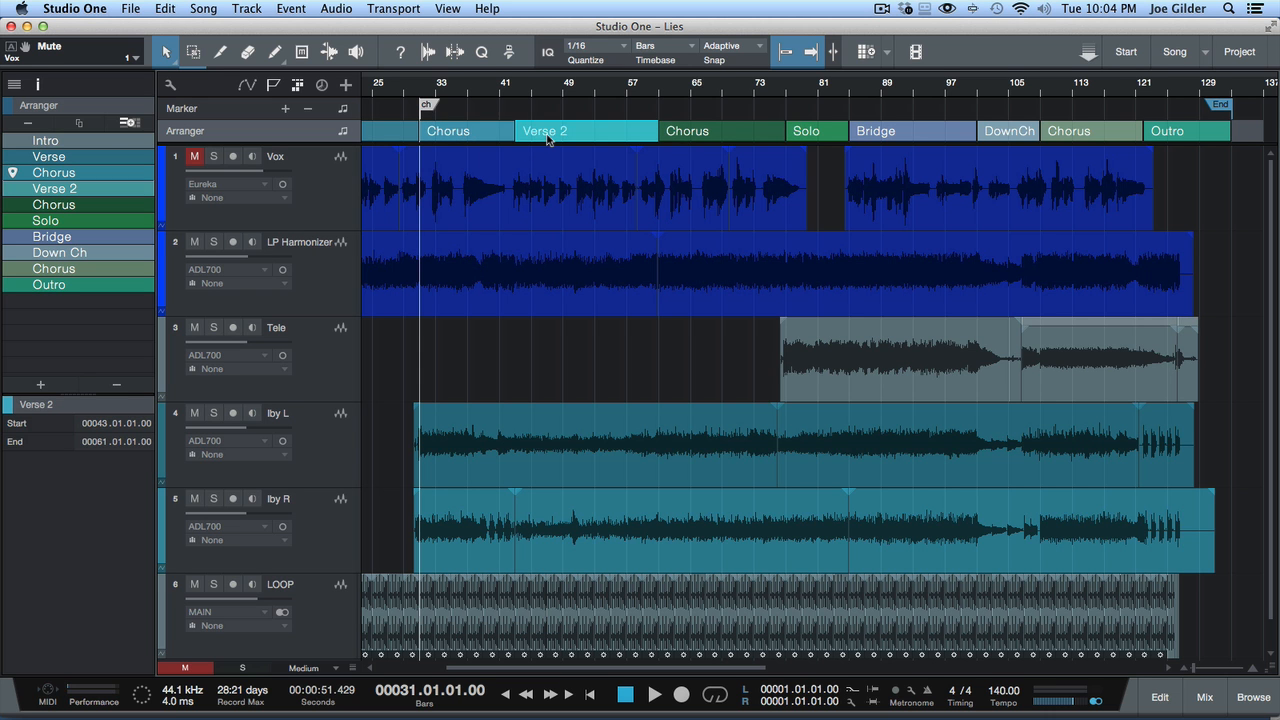
{"action": "left_click", "coordinate": [472, 131]}
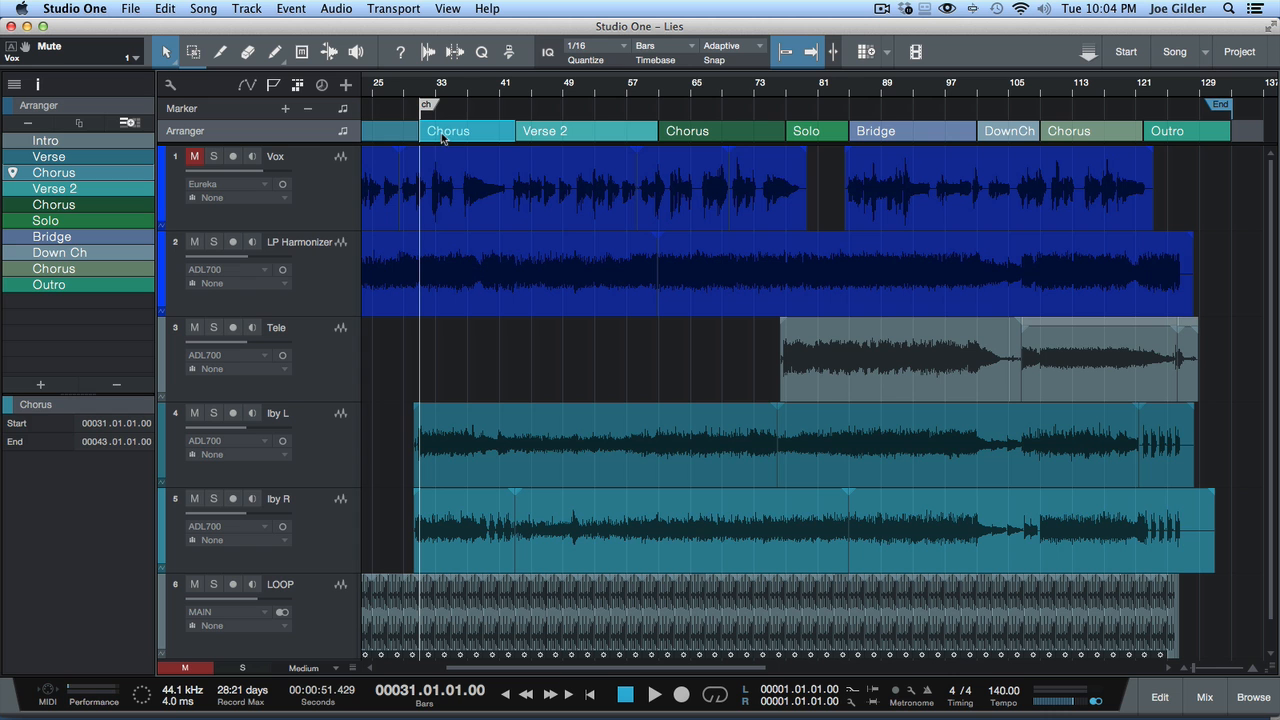
{"action": "left_click", "coordinate": [529, 131]}
{"action": "left_click", "coordinate": [472, 133]}
{"action": "left_click", "coordinate": [398, 136]}
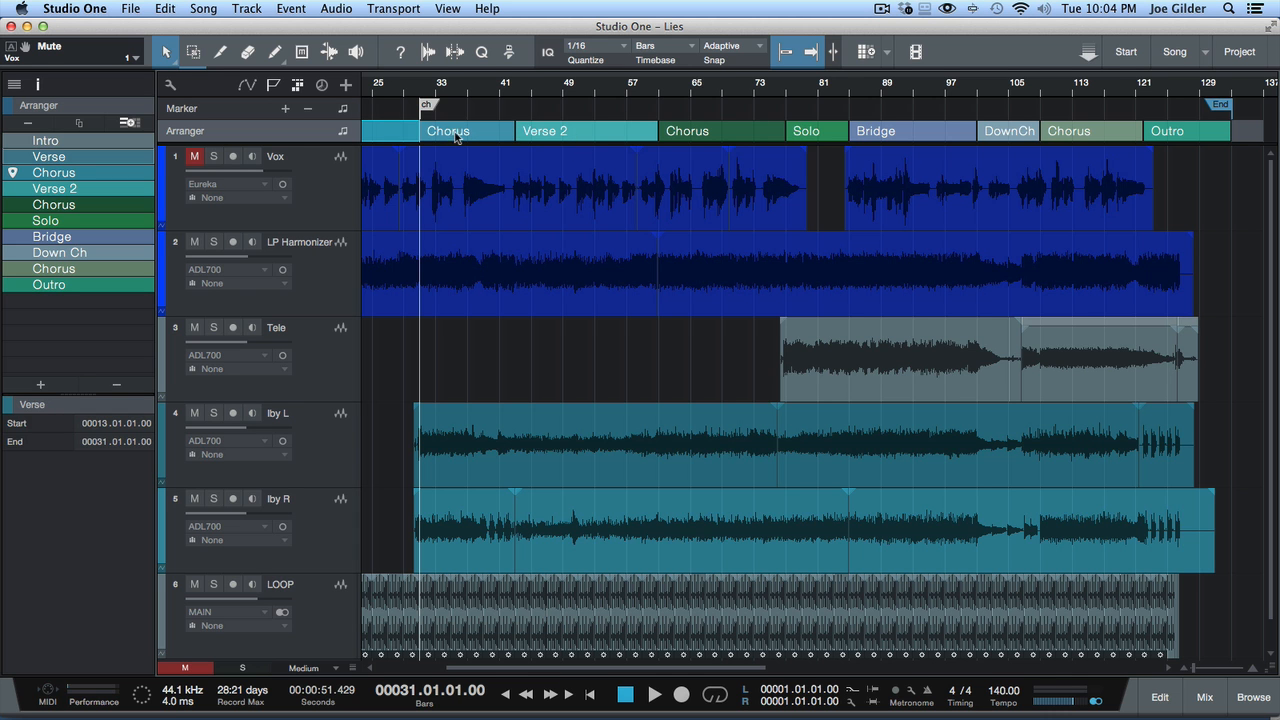
Try to shorten the first Chorus section to end at bar 41, and restore its end to bar 43
{"action": "left_click", "coordinate": [514, 131]}
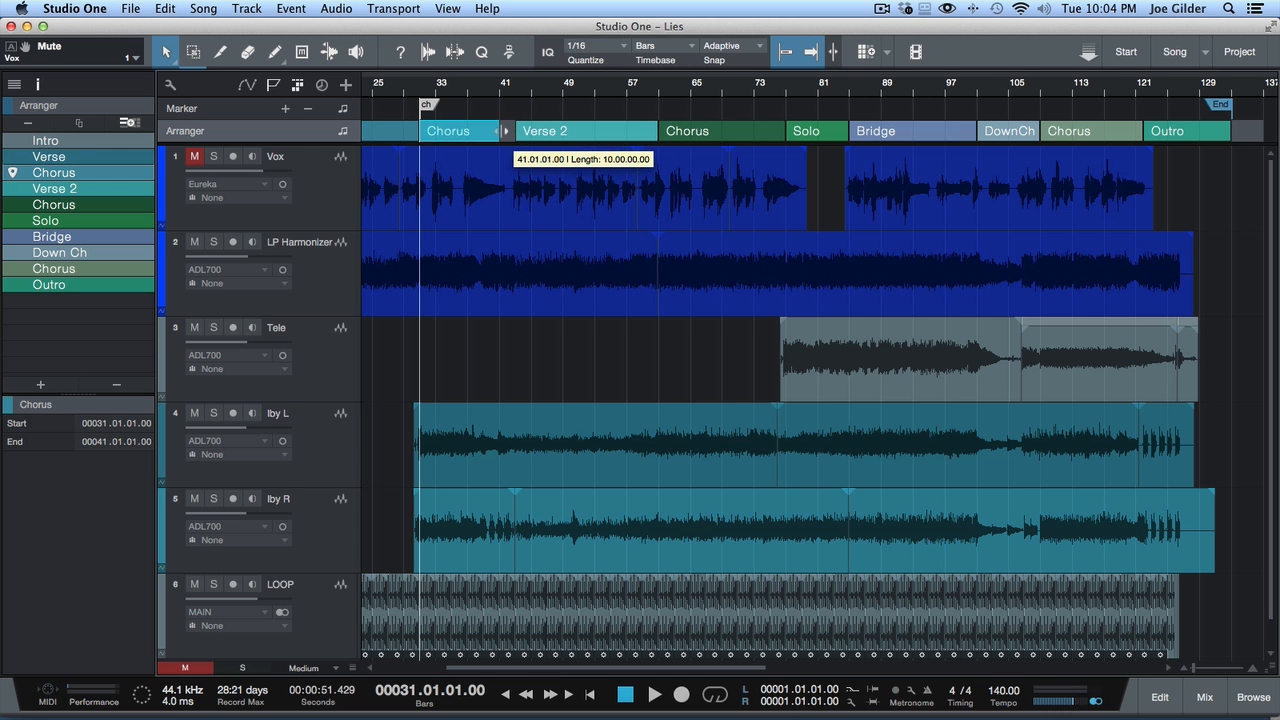
{"action": "mouse_move", "coordinate": [516, 131]}
{"action": "left_mouse_down"}
{"action": "mouse_move", "coordinate": [496, 131]}
{"action": "mouse_move", "coordinate": [572, 131]}
{"action": "mouse_move", "coordinate": [516, 131]}
{"action": "left_mouse_up"}
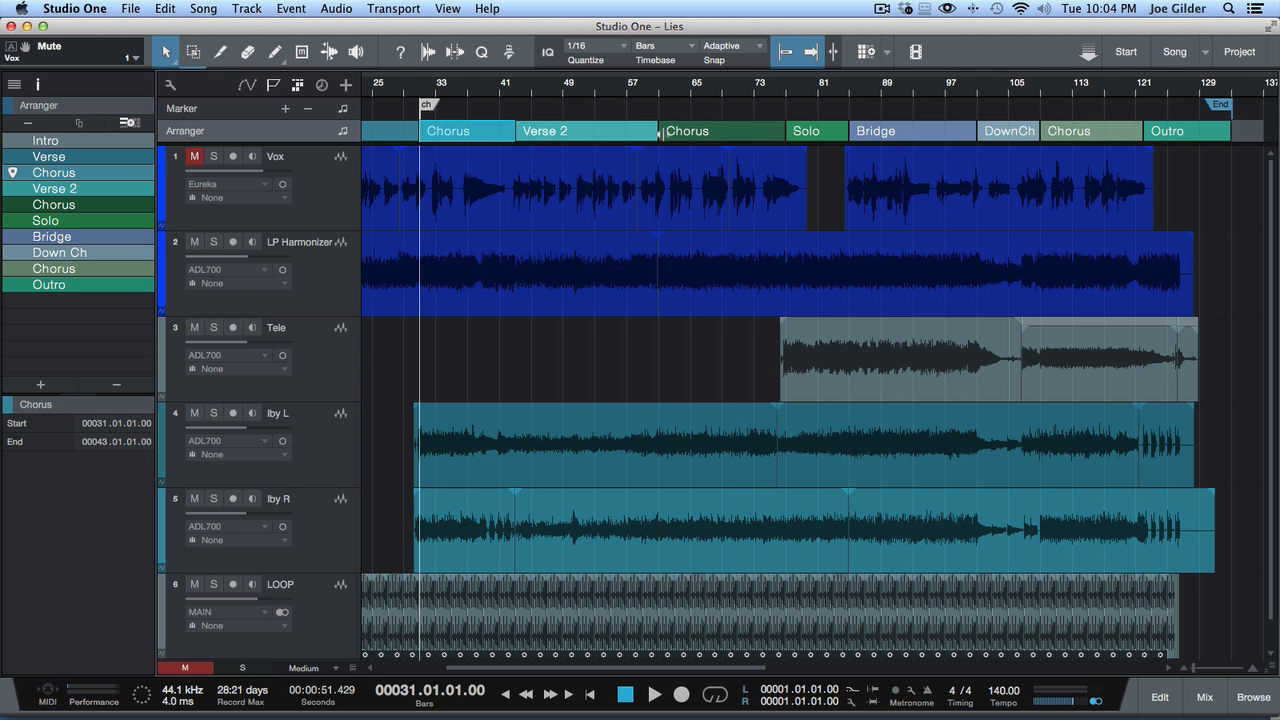
{"action": "left_click", "coordinate": [579, 133]}
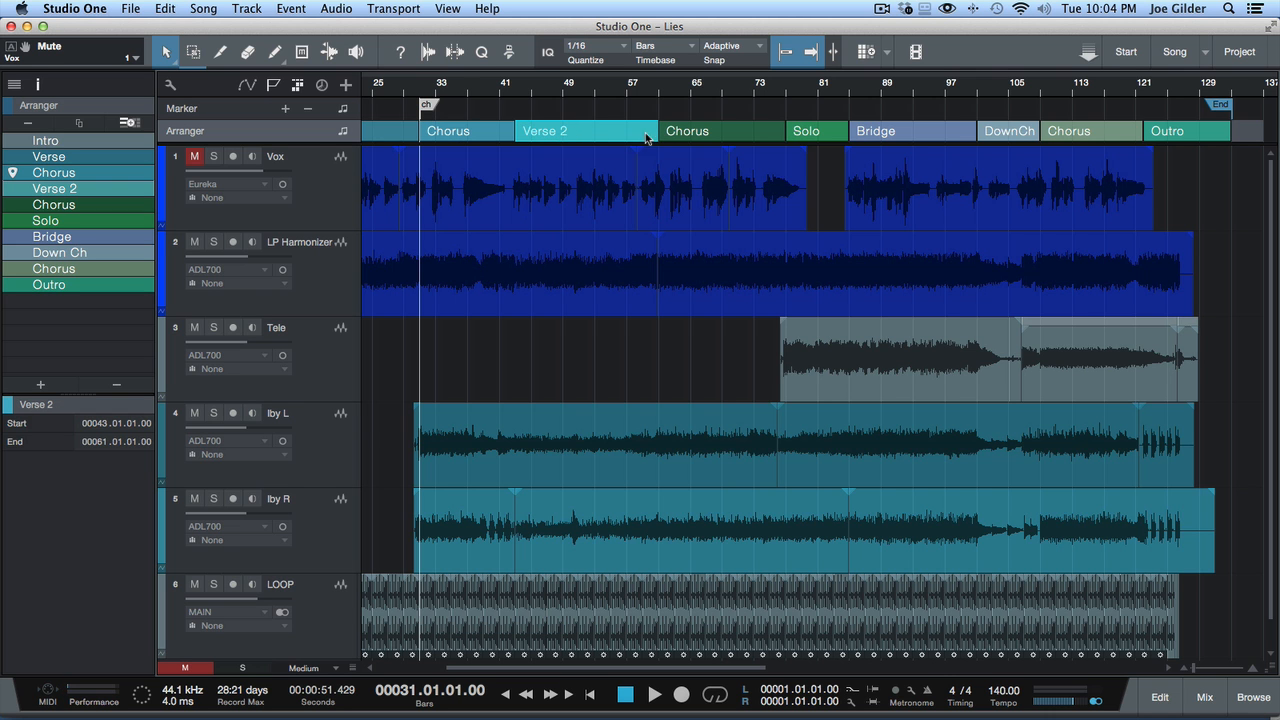
{"action": "mouse_move", "coordinate": [658, 143]}
{"action": "left_mouse_down"}
{"action": "mouse_move", "coordinate": [614, 143]}
{"action": "mouse_move", "coordinate": [656, 145]}
{"action": "left_mouse_up"}
Try to replace Verse 2 with the first Chorus by moving the section onto it, and undo the change
{"action": "left_click_drag", "start_coordinate": [465, 131], "coordinate": [564, 130]}
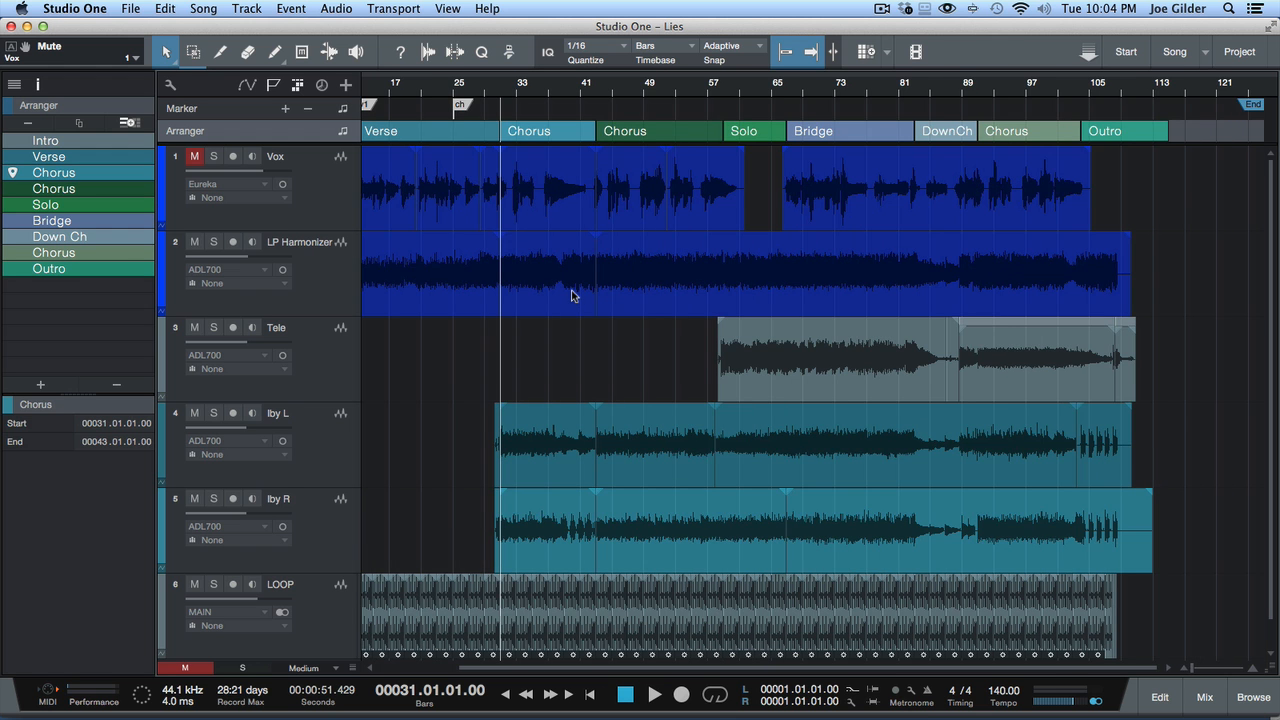
{"action": "scroll", "coordinate": [572, 295], "scroll_direction": "left", "scroll_amount": 5}
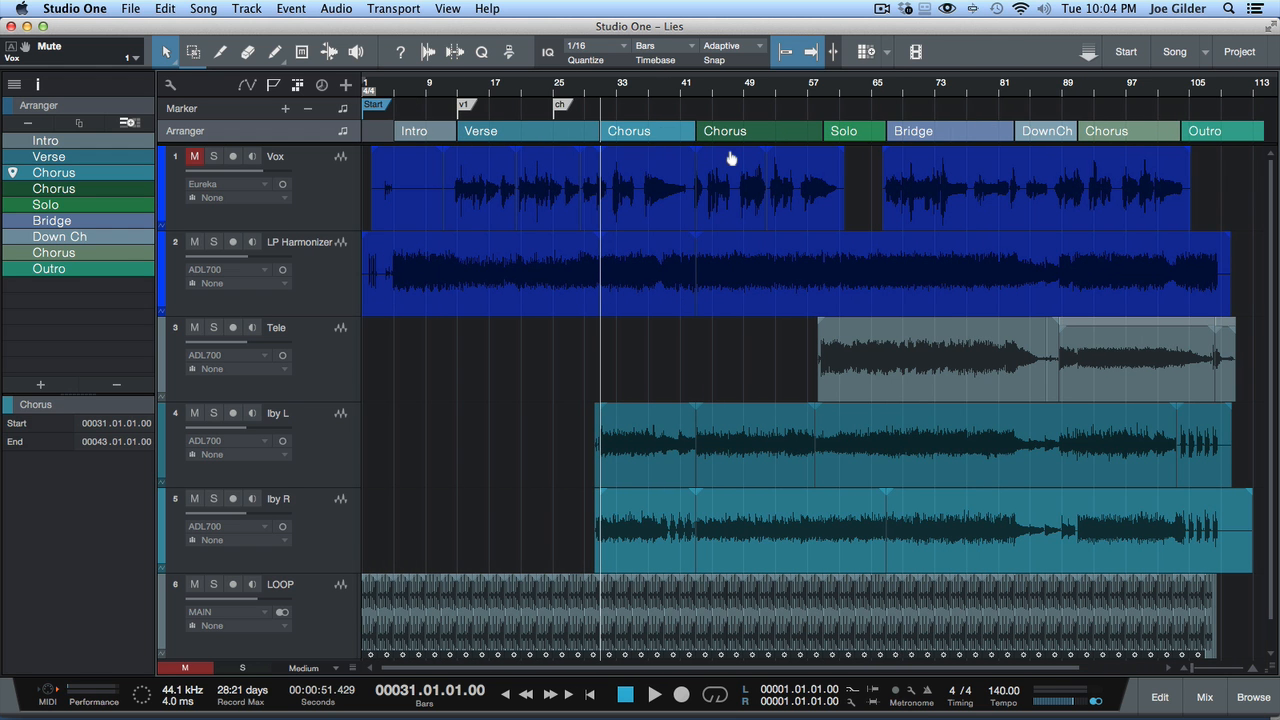
{"action": "left_click", "coordinate": [165, 8]}
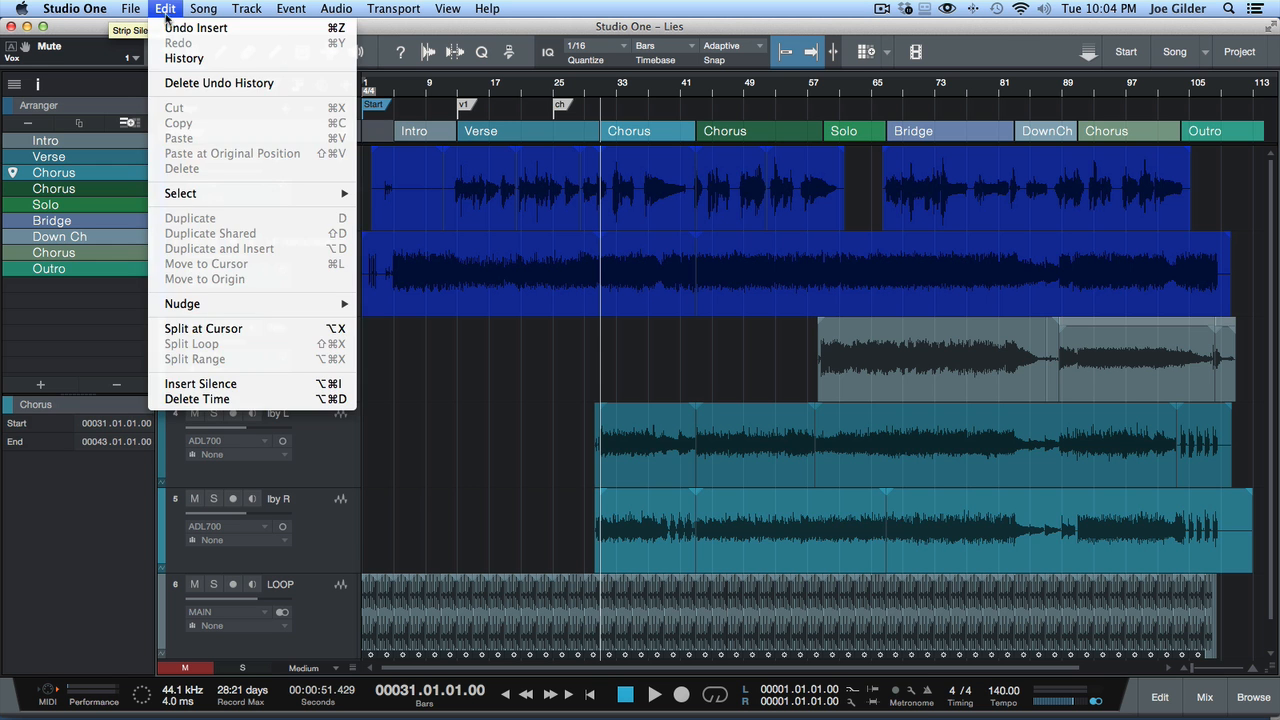
{"action": "left_click", "coordinate": [168, 28]}
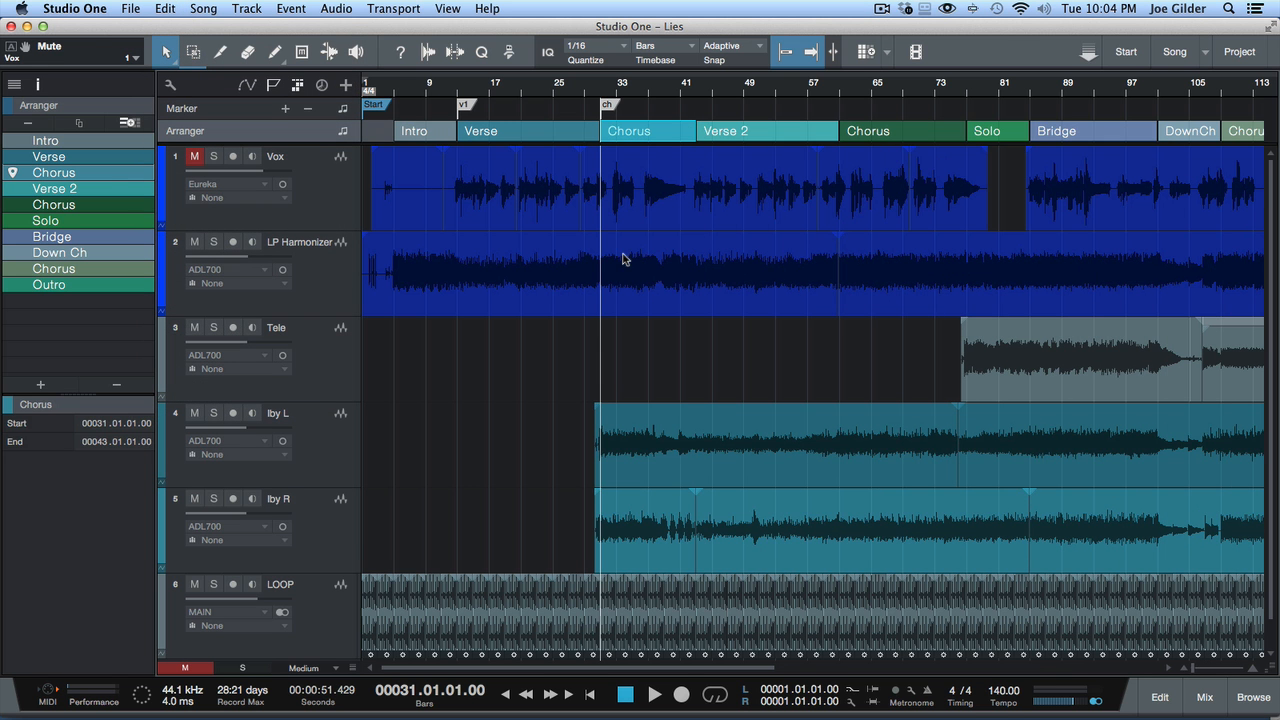
Repeat the replacement of Verse 2 by the first Chorus section and undo it once more
{"action": "left_click_drag", "start_coordinate": [656, 88], "coordinate": [630, 87]}
{"action": "left_click_drag", "start_coordinate": [550, 137], "coordinate": [630, 139]}
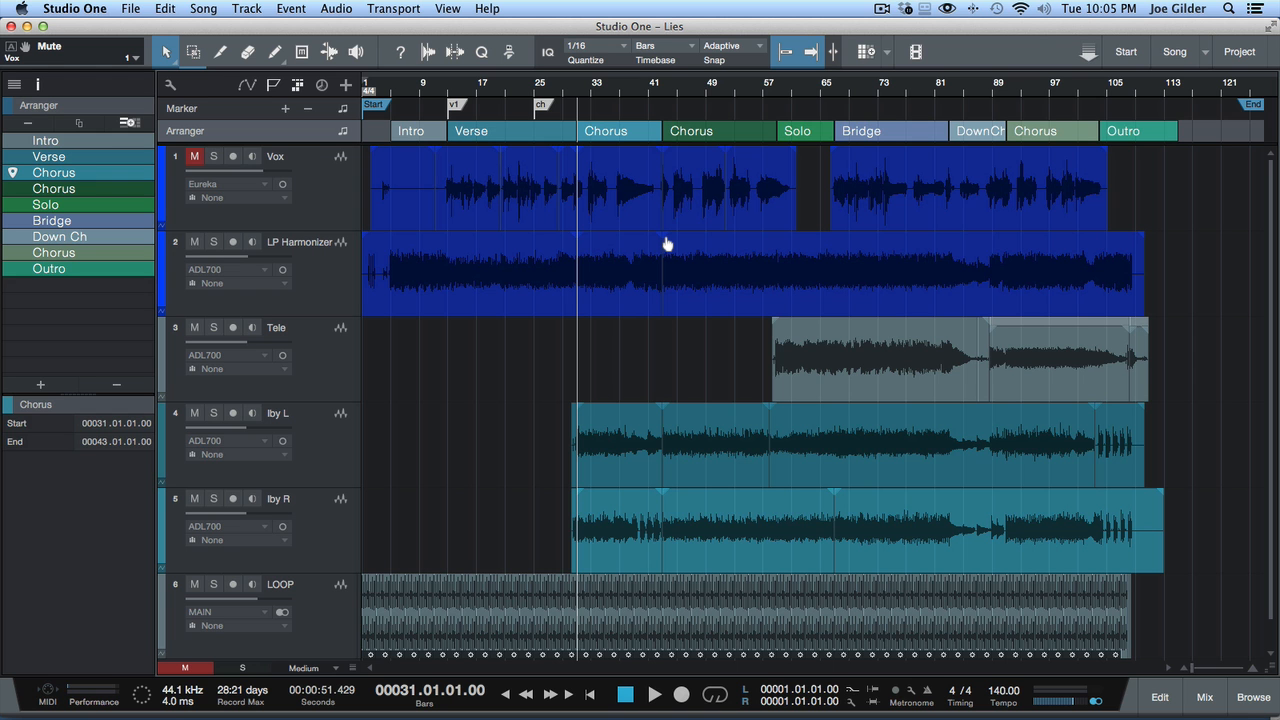
{"action": "key", "text": "super+v"}
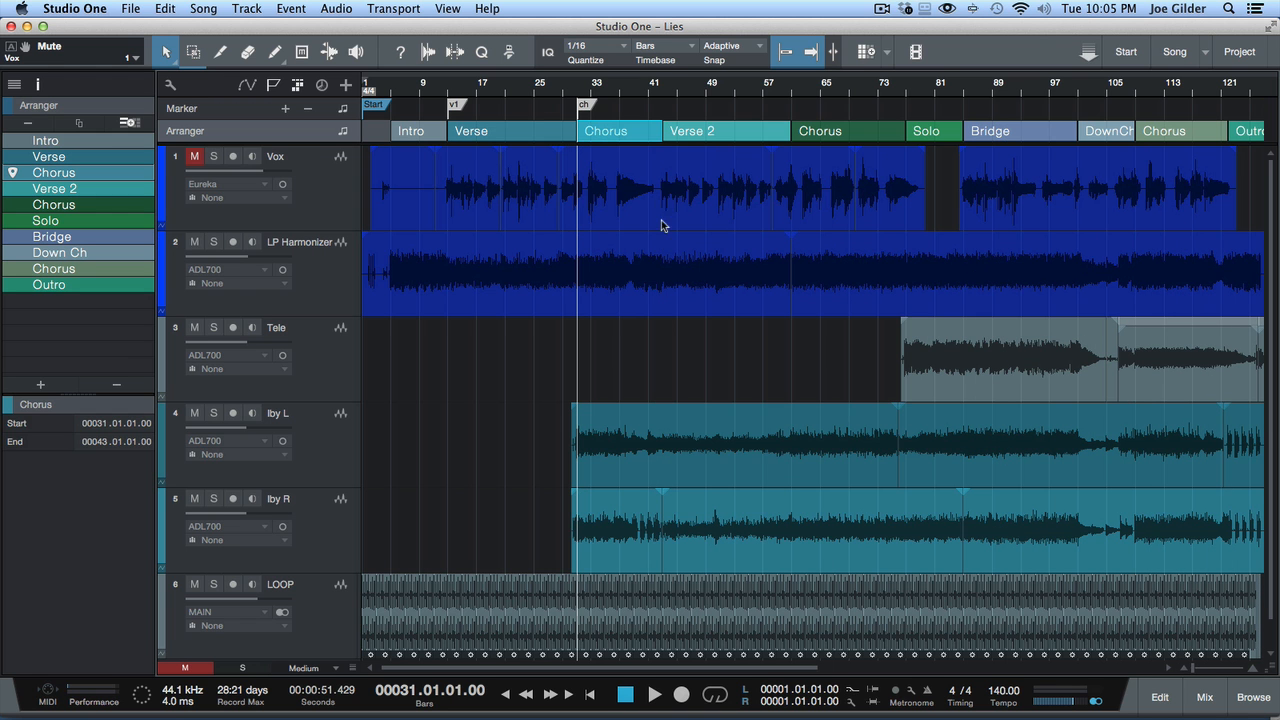
Try to insert the first Chorus between Verse 2 and the second Chorus, and return it to its place before Verse 2
{"action": "left_click", "coordinate": [610, 139]}
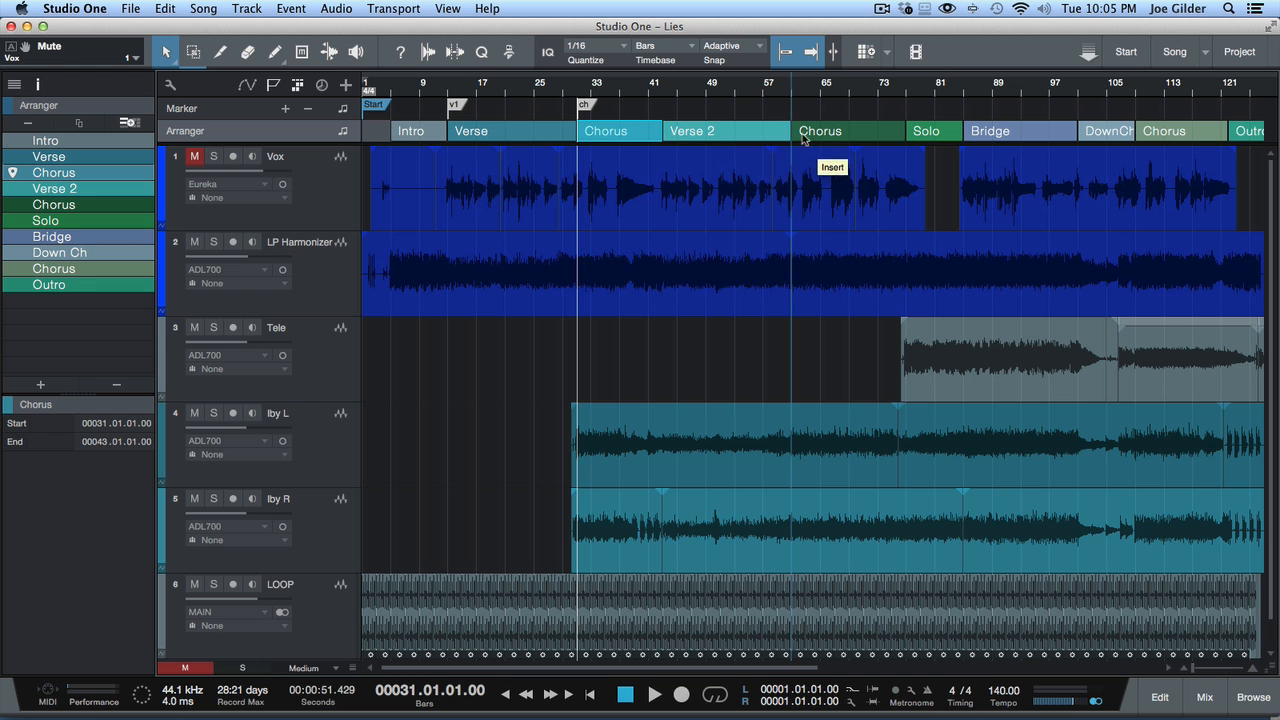
{"action": "left_click_drag", "start_coordinate": [665, 136], "coordinate": [621, 136]}
{"action": "left_click", "coordinate": [632, 136]}
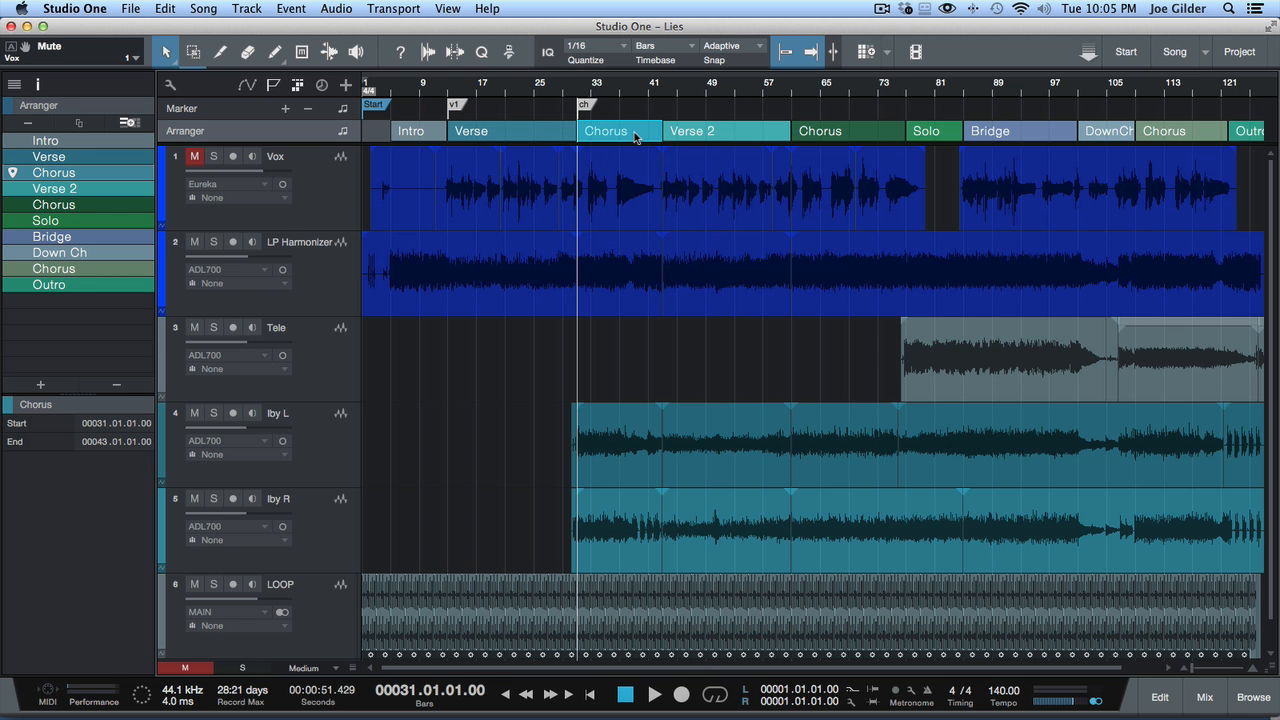
Duplicate the first Chorus section directly after itself, ahead of Verse 2
{"action": "right_click", "coordinate": [635, 137]}
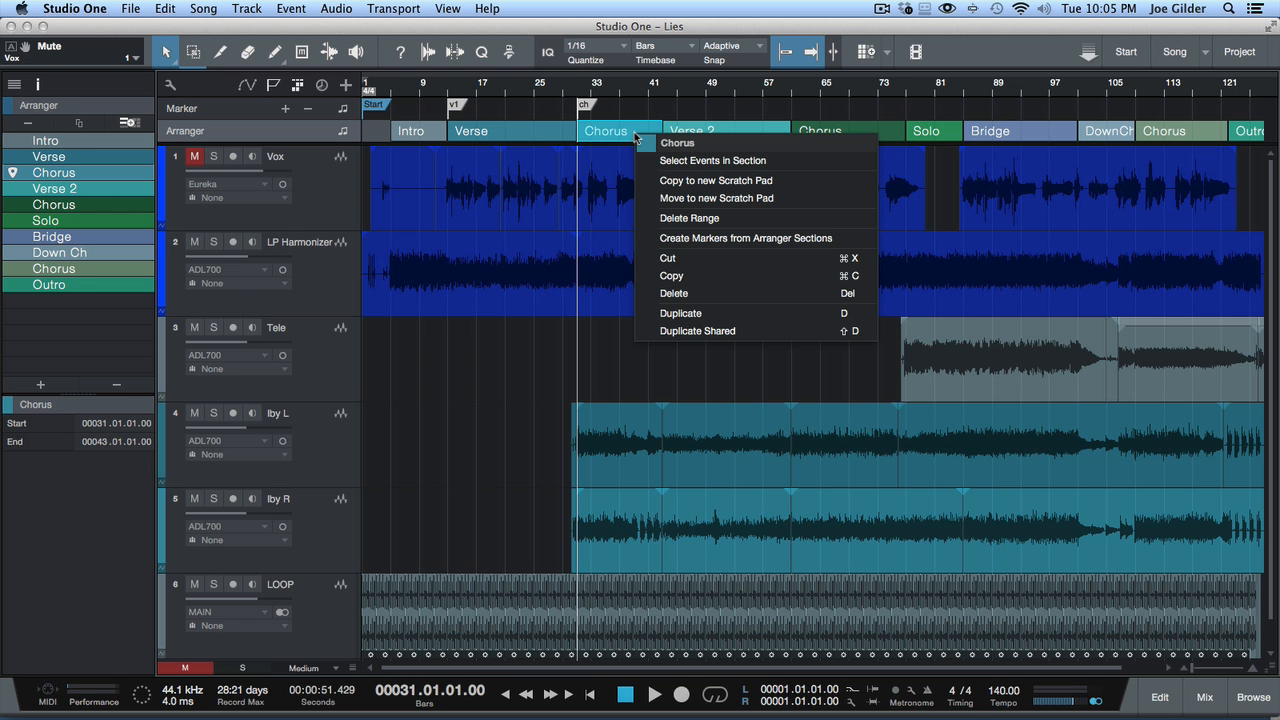
{"action": "left_click", "coordinate": [628, 137]}
{"action": "left_click_drag", "start_coordinate": [626, 137], "coordinate": [587, 143]}
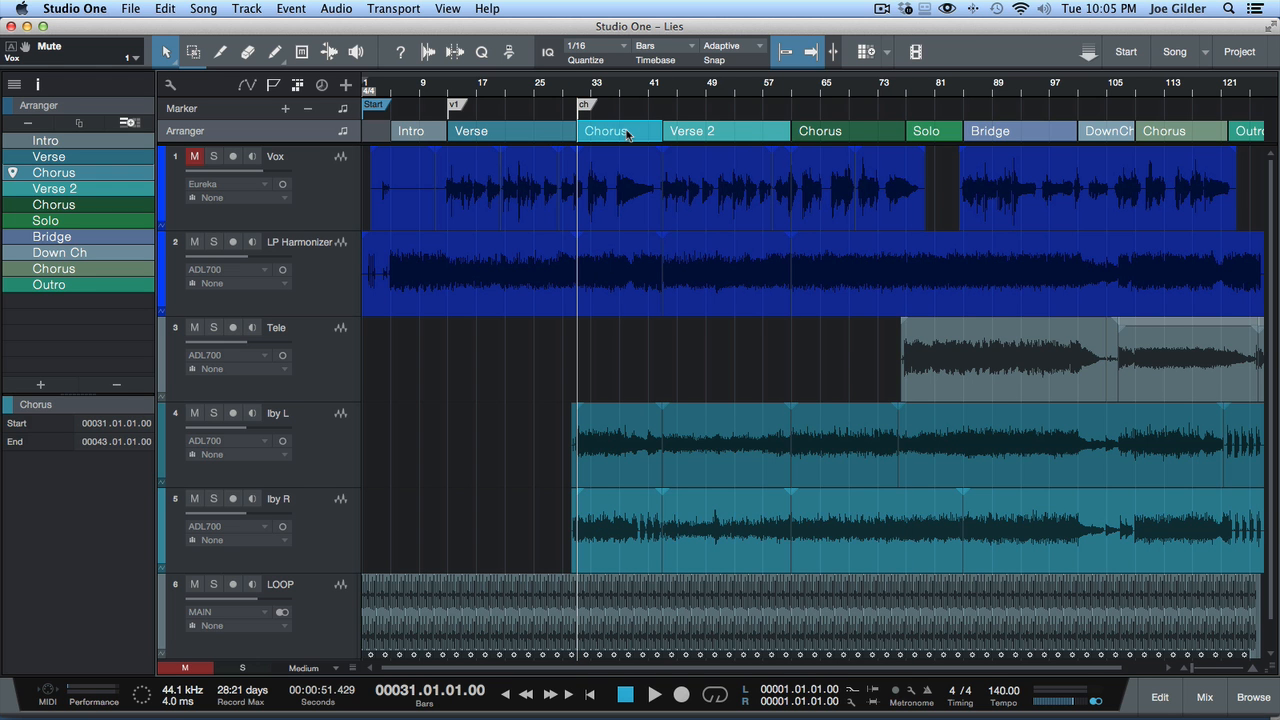
{"action": "key", "text": "super+d"}
{"action": "left_click", "coordinate": [630, 129]}
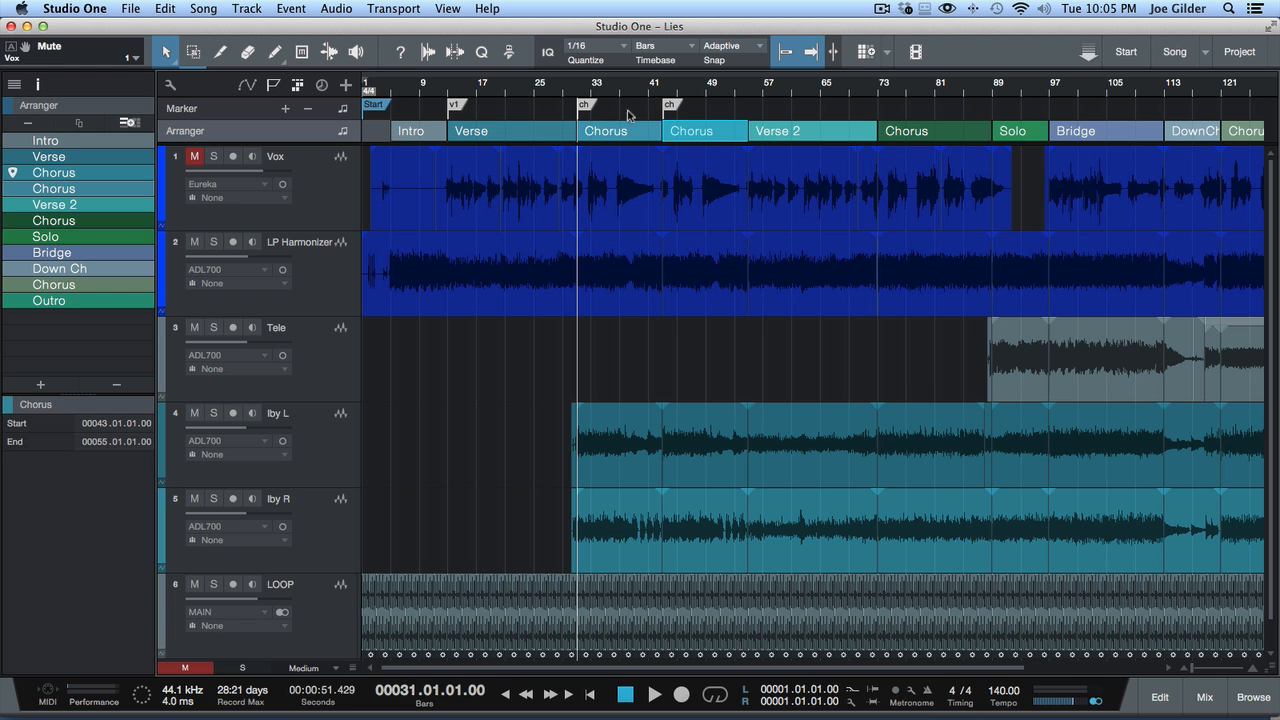
Select the events under the first Chorus and its copy on the Iby L, LP Harmonizer and Vox tracks
{"action": "scroll", "coordinate": [634, 240], "scroll_direction": "down", "scroll_amount": 1}
{"action": "left_click", "coordinate": [716, 467]}
{"action": "left_click", "coordinate": [655, 438], "text": "shift"}
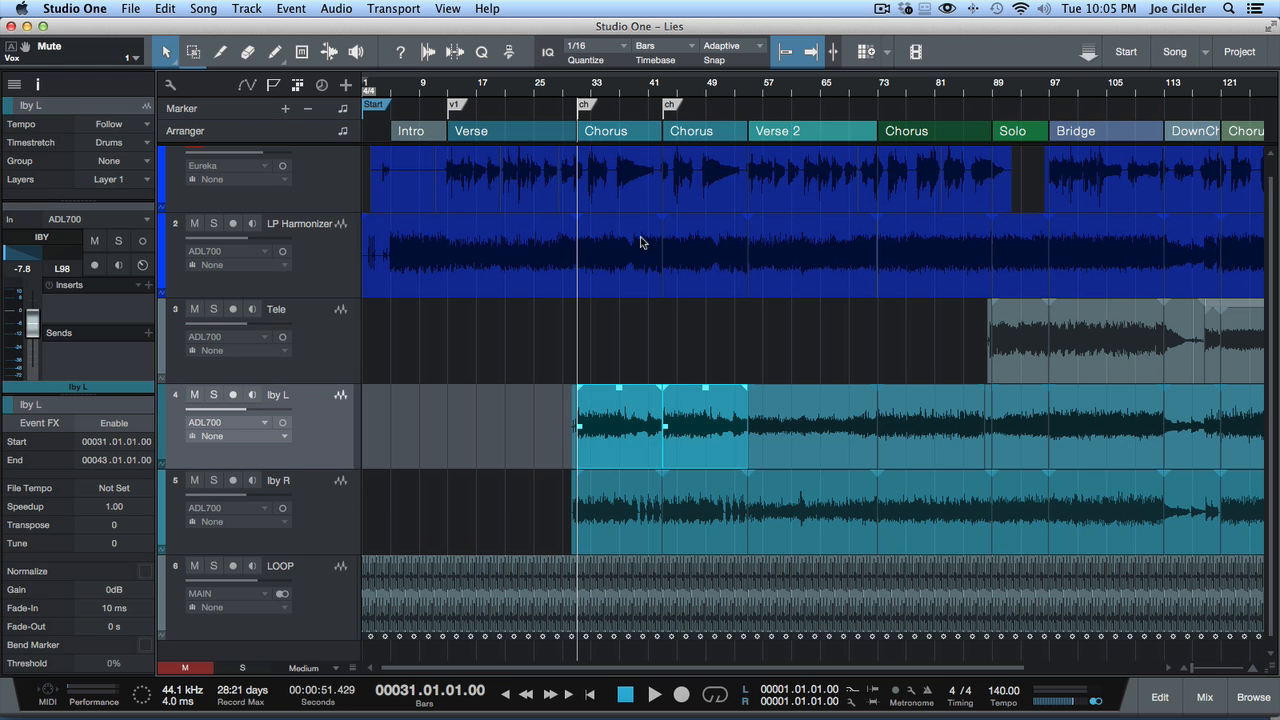
{"action": "left_click", "coordinate": [641, 241], "text": "shift"}
{"action": "left_click", "coordinate": [715, 245], "text": "shift"}
{"action": "scroll", "coordinate": [700, 200], "scroll_direction": "up", "scroll_amount": 1}
{"action": "left_click", "coordinate": [700, 162], "text": "shift"}
{"action": "left_click", "coordinate": [627, 172], "text": "shift"}
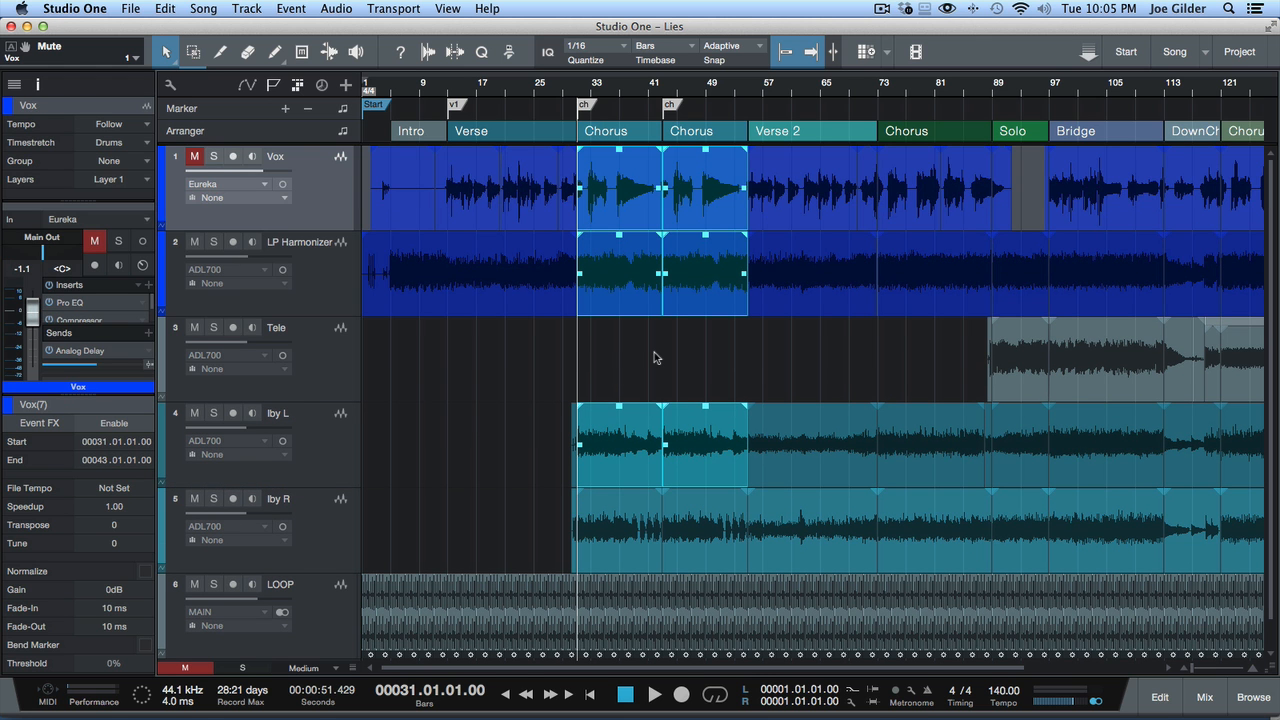
{"action": "scroll", "coordinate": [630, 401], "scroll_direction": "down", "scroll_amount": 1}
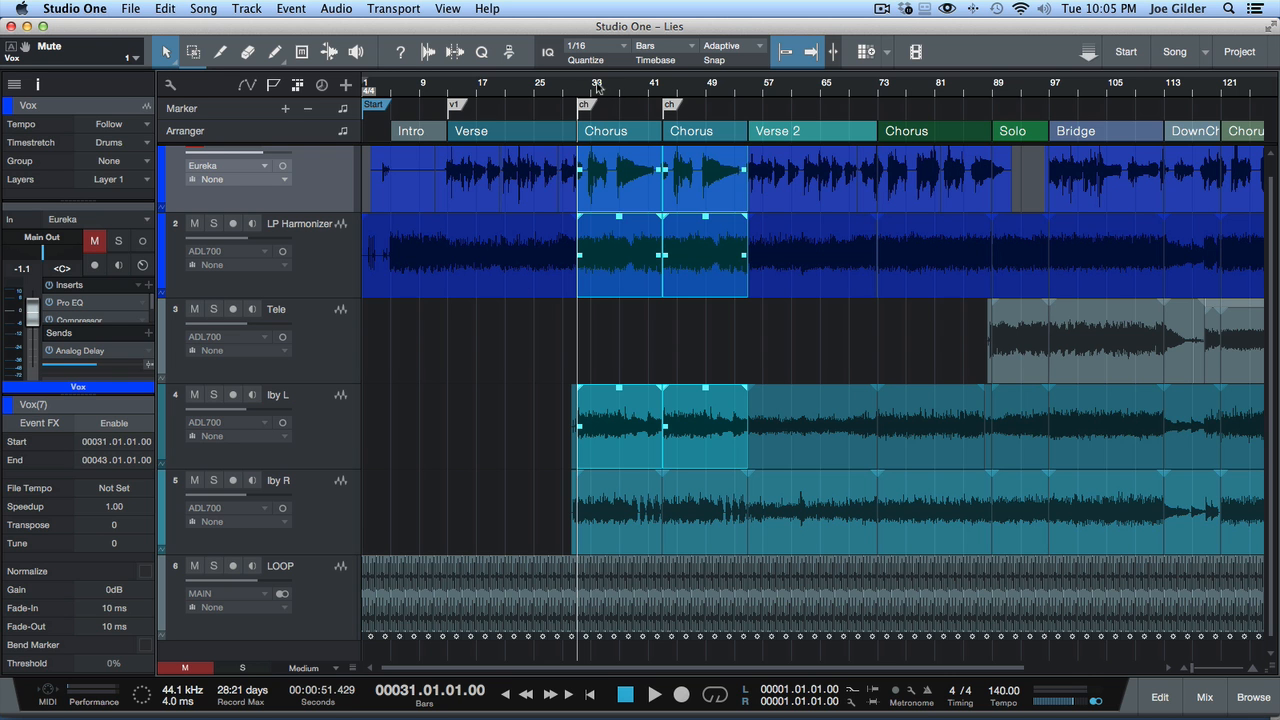
Play the transition from the first Chorus into its copy, and undo the section's duplication
{"action": "key", "text": "space"}
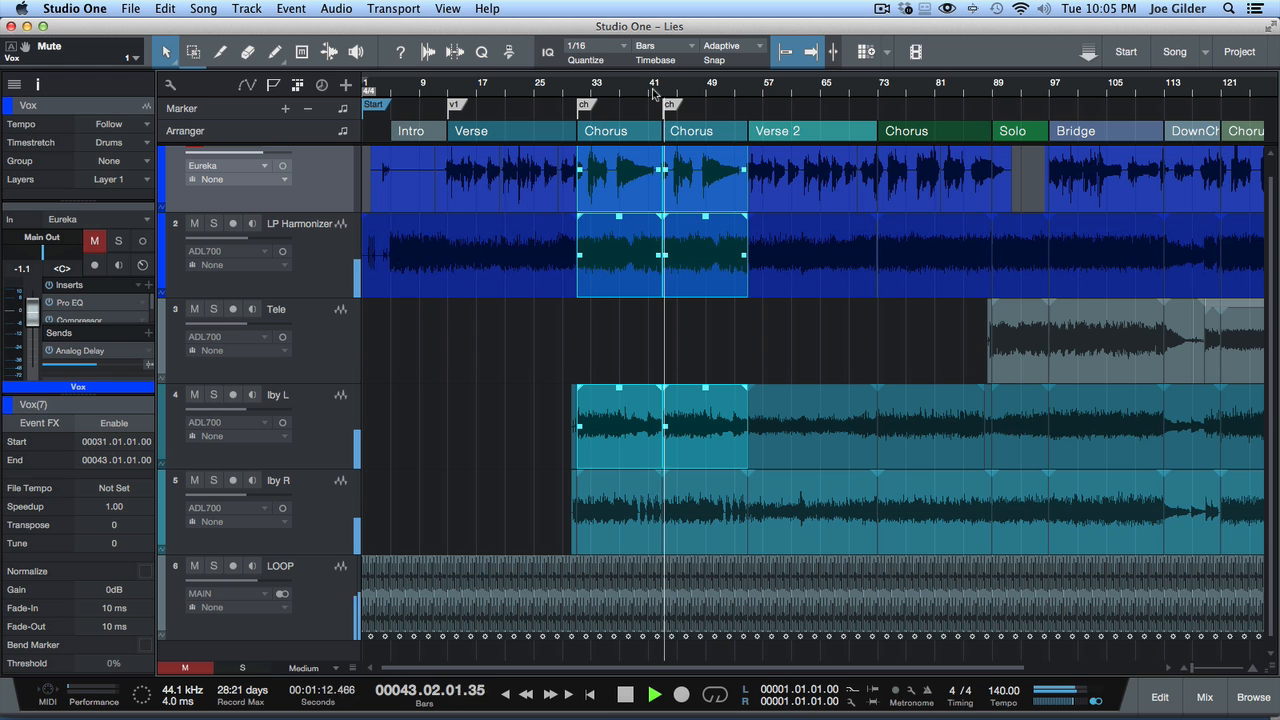
{"action": "key", "text": "space"}
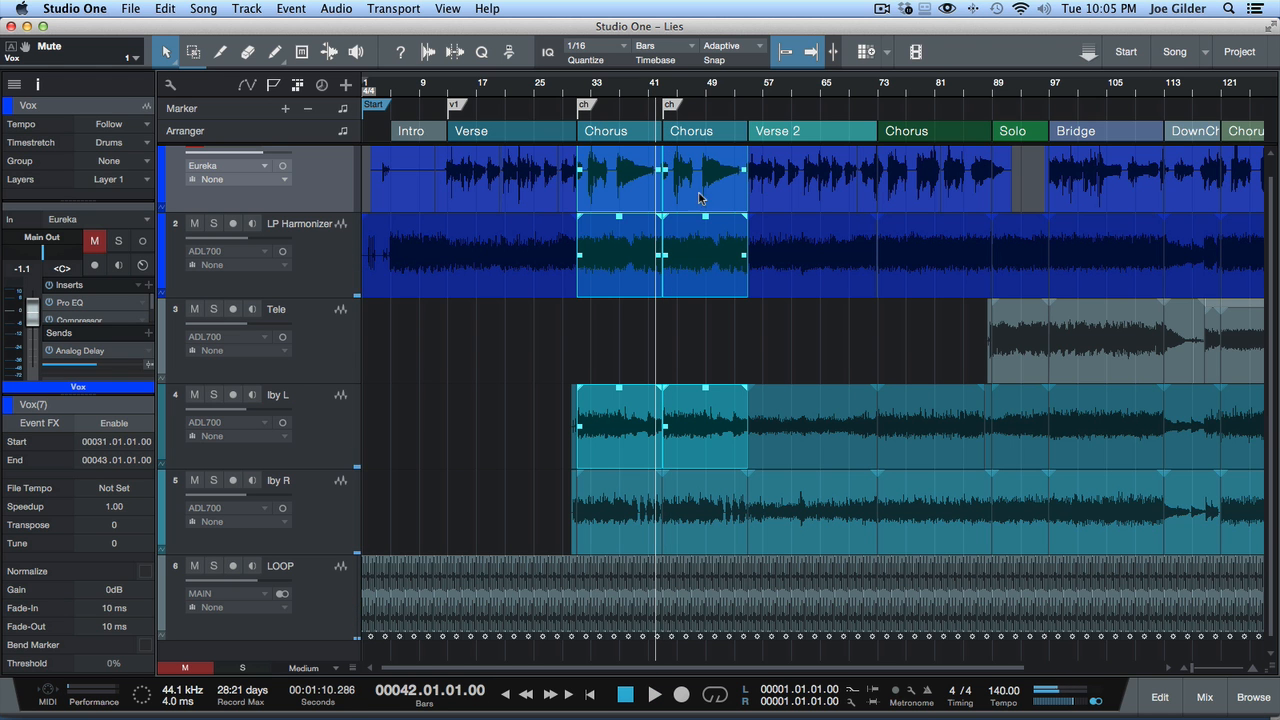
{"action": "key", "text": "Delete"}
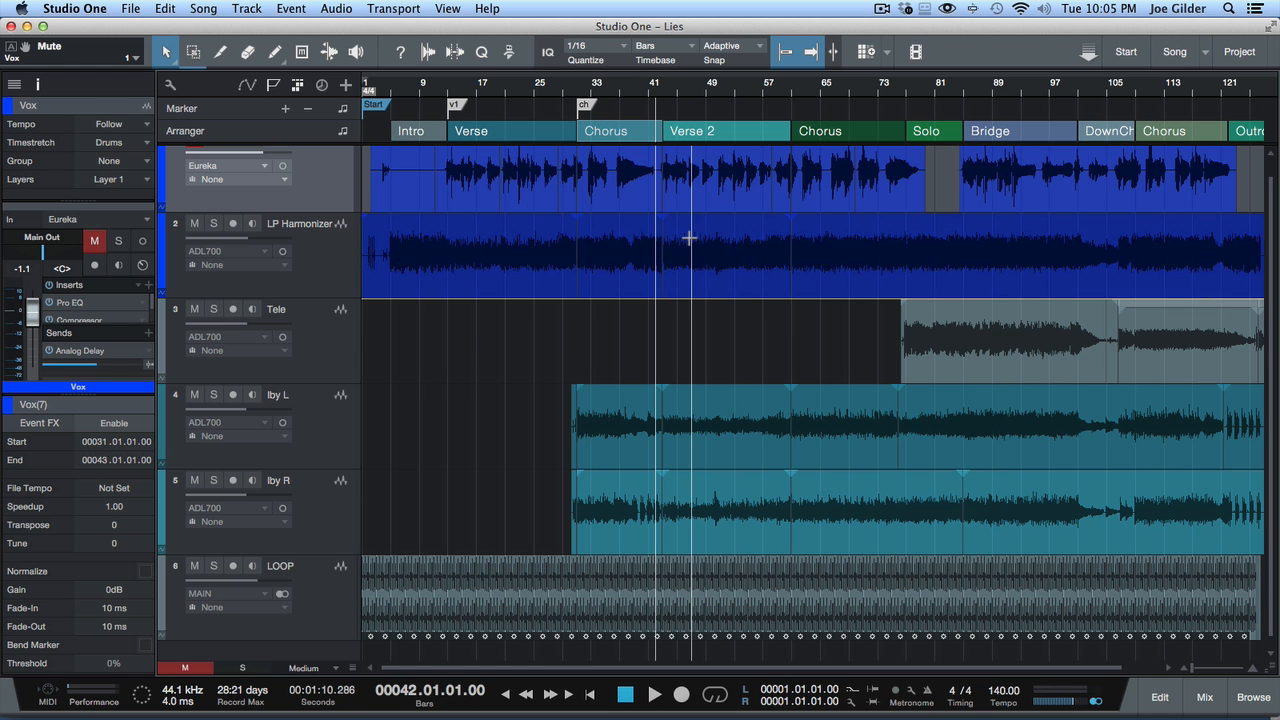
Duplicate the Solo section directly after itself, and undo the duplication so the Bridge follows the Solo again
{"action": "left_click", "coordinate": [627, 121]}
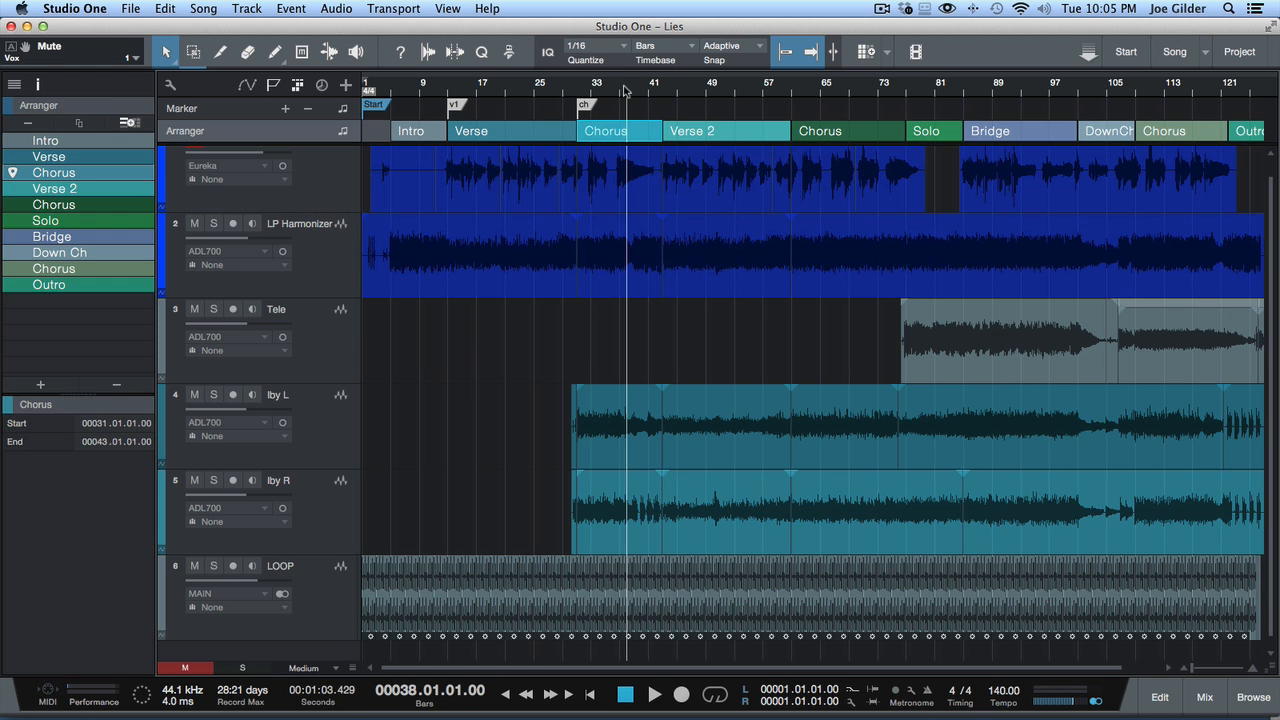
{"action": "left_click", "coordinate": [912, 132]}
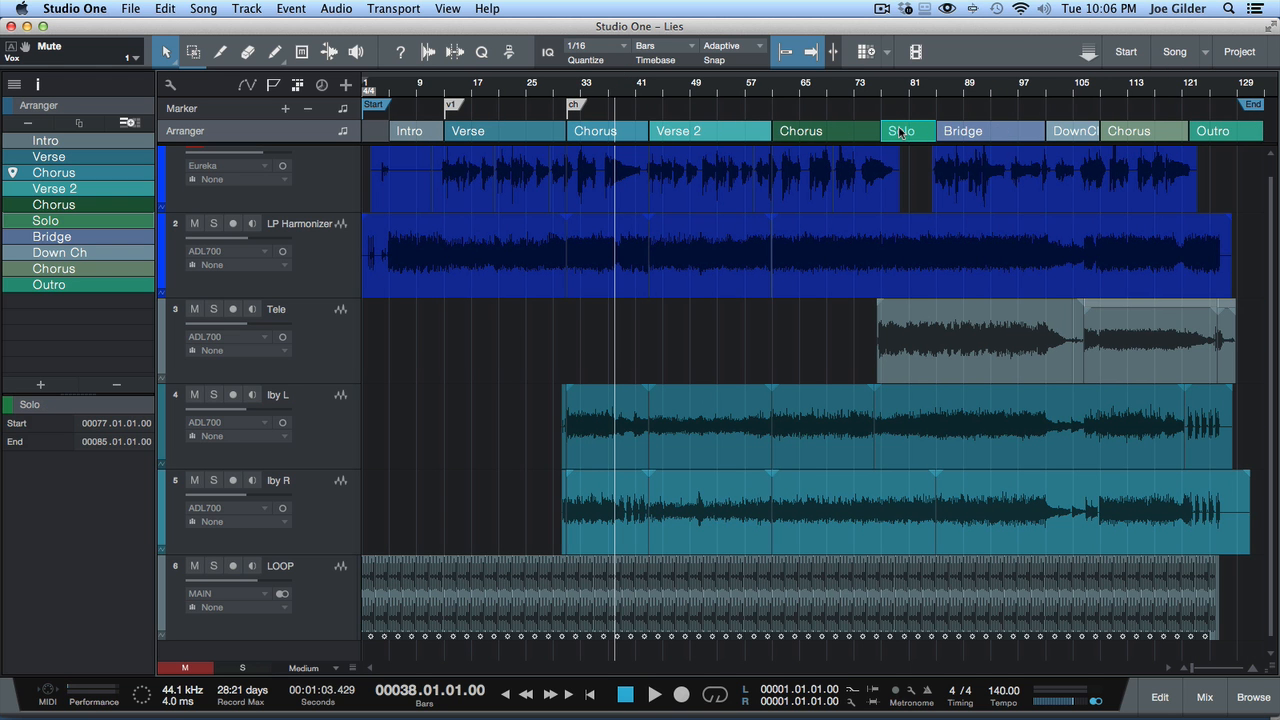
{"action": "key", "text": "d"}
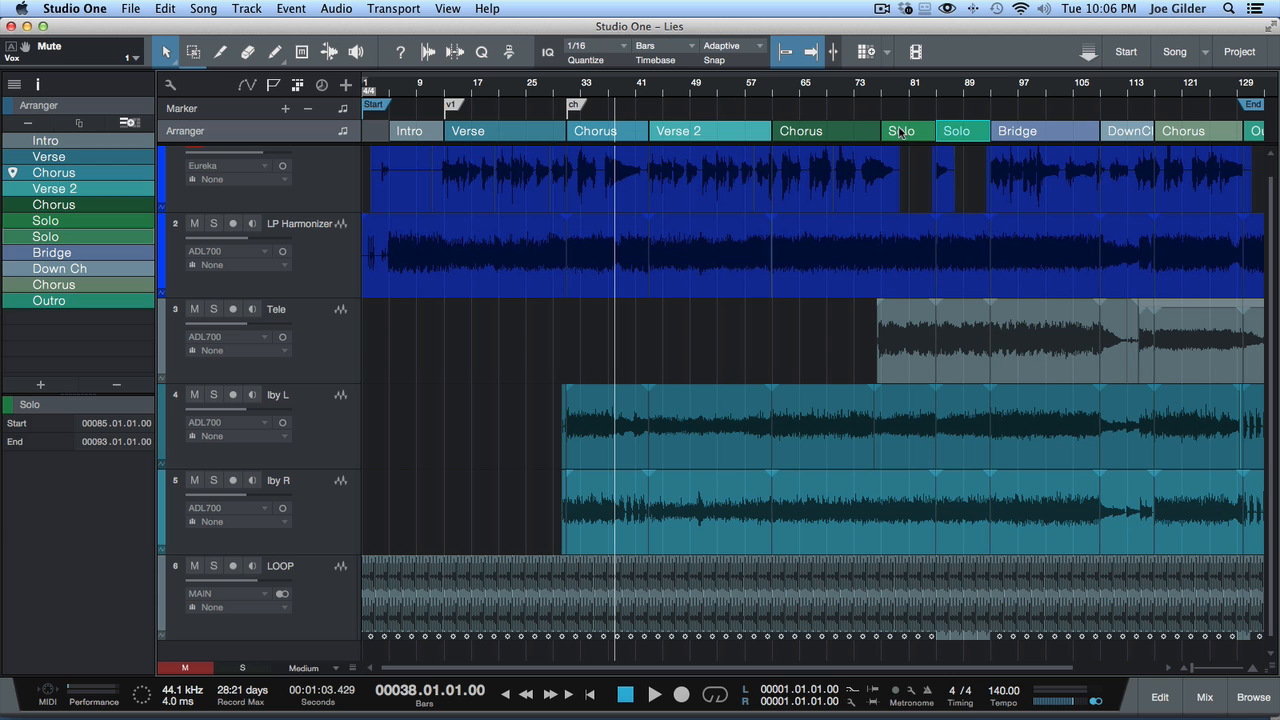
{"action": "key", "text": "super+z"}
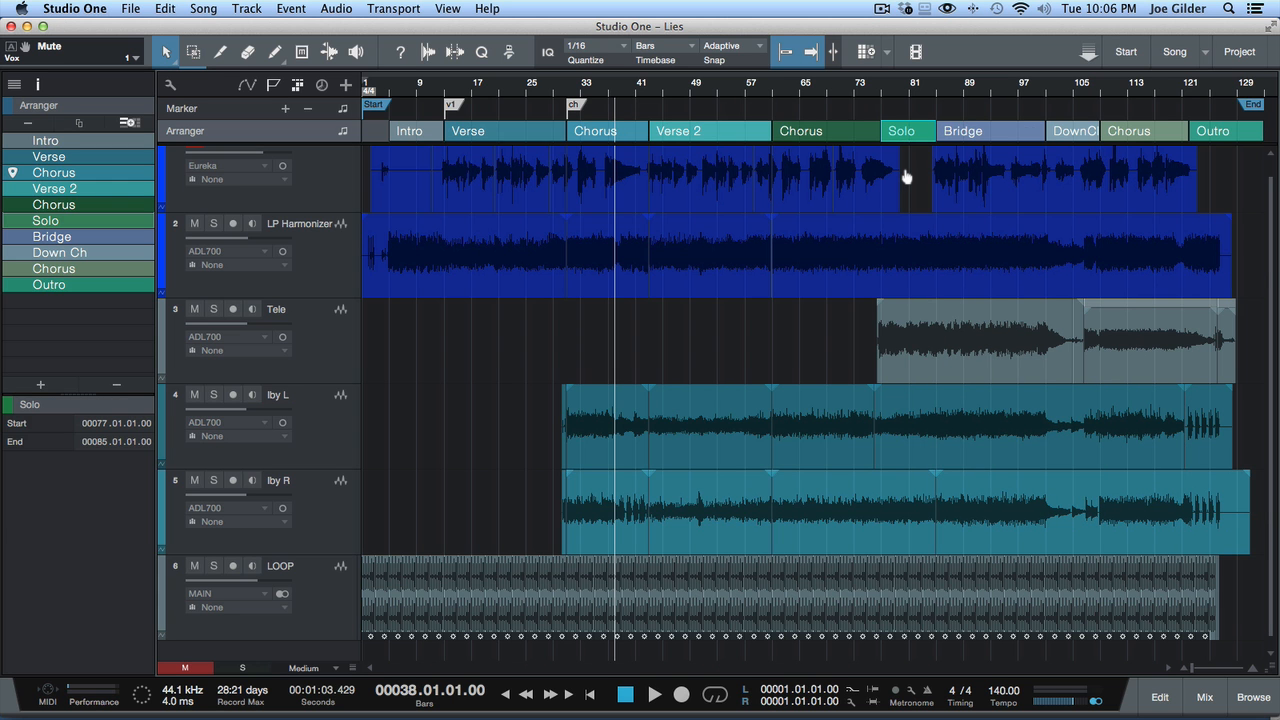
{"action": "key", "text": "d"}
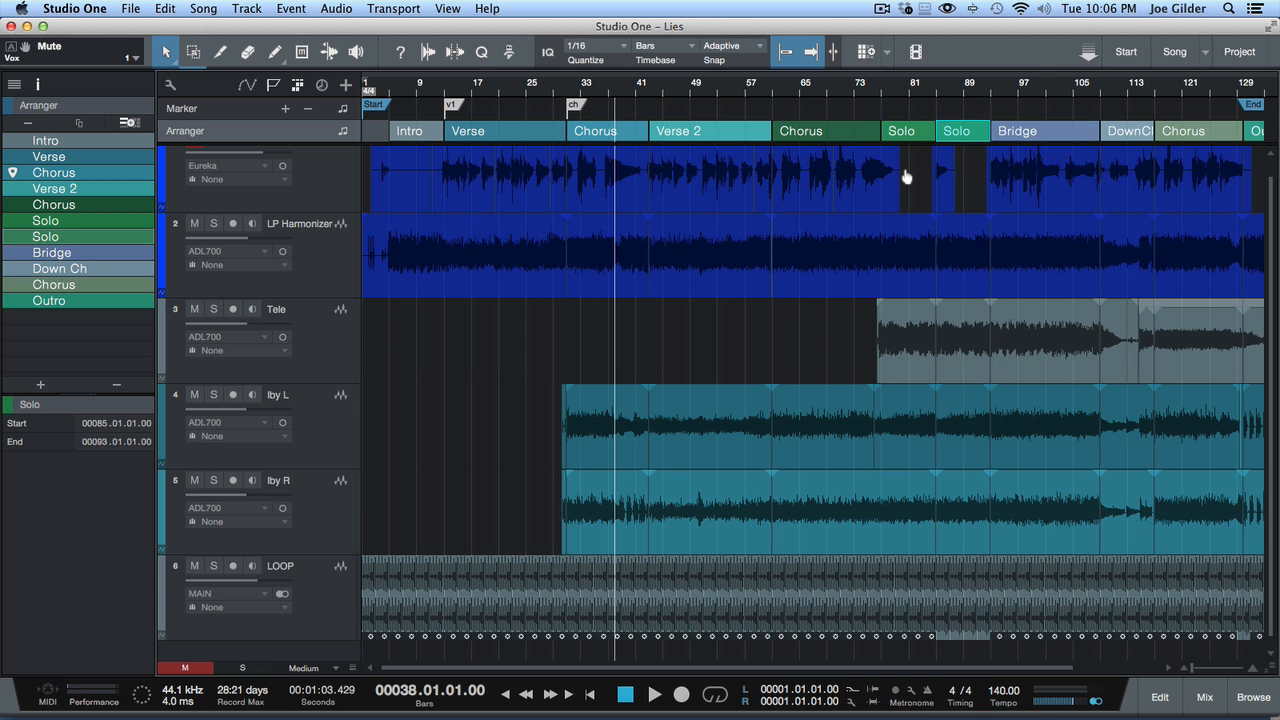
{"action": "key", "text": "super+z"}
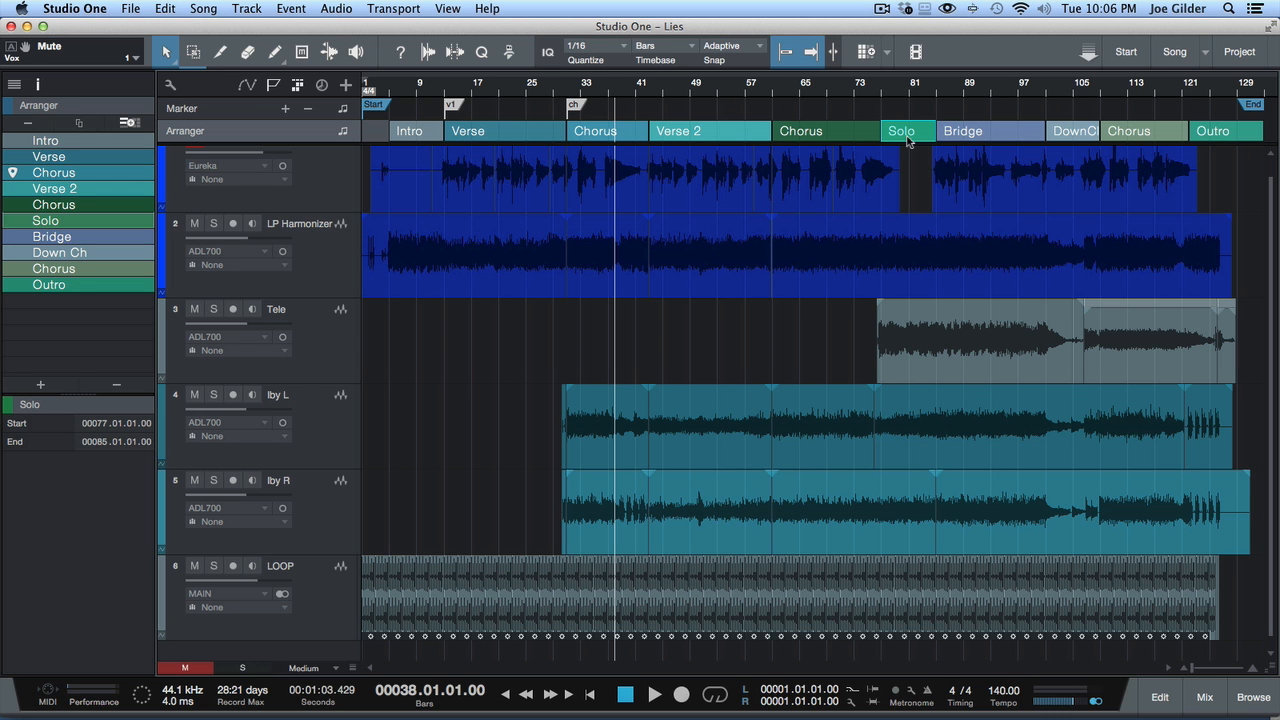
Swap the two verses, inserting Verse 2 directly after the Intro and Verse between the first and second Chorus
{"action": "left_click", "coordinate": [718, 139]}
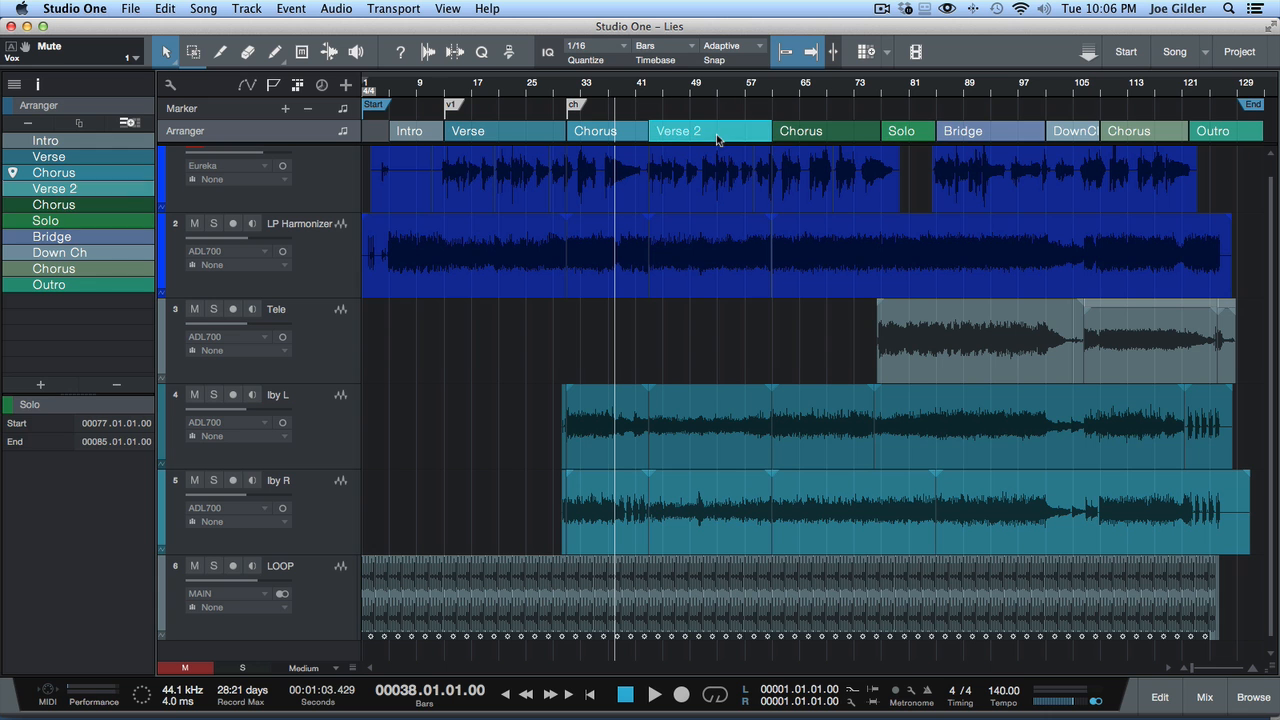
{"action": "left_click", "coordinate": [823, 136]}
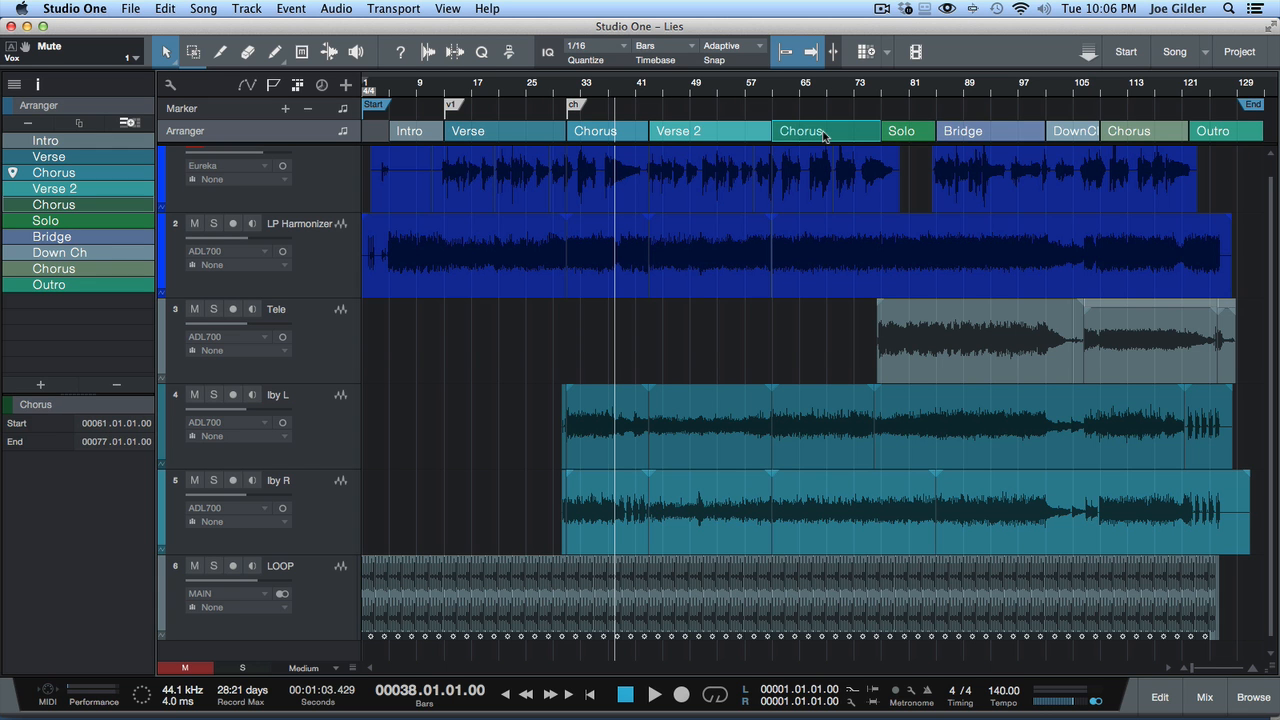
{"action": "left_click", "coordinate": [511, 136]}
{"action": "left_click", "coordinate": [609, 138]}
{"action": "left_click", "coordinate": [680, 133]}
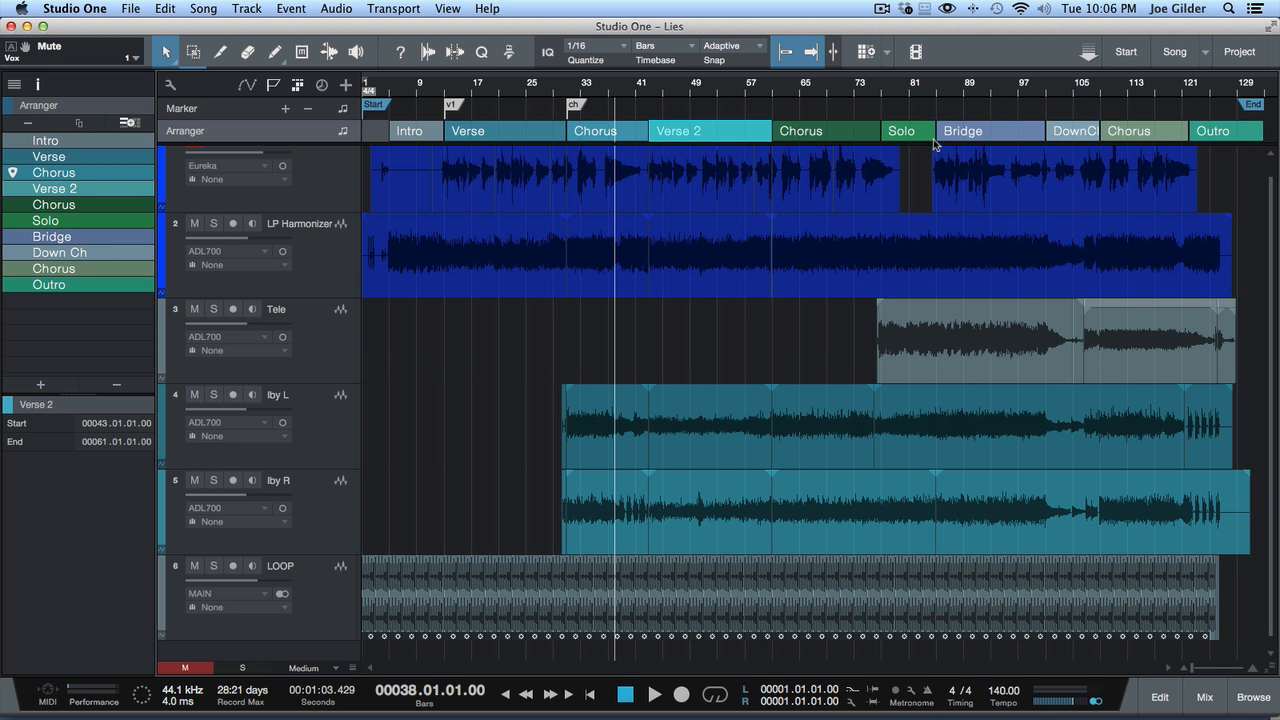
{"action": "left_click_drag", "start_coordinate": [706, 135], "coordinate": [452, 135]}
{"action": "left_click_drag", "start_coordinate": [622, 131], "coordinate": [767, 139]}
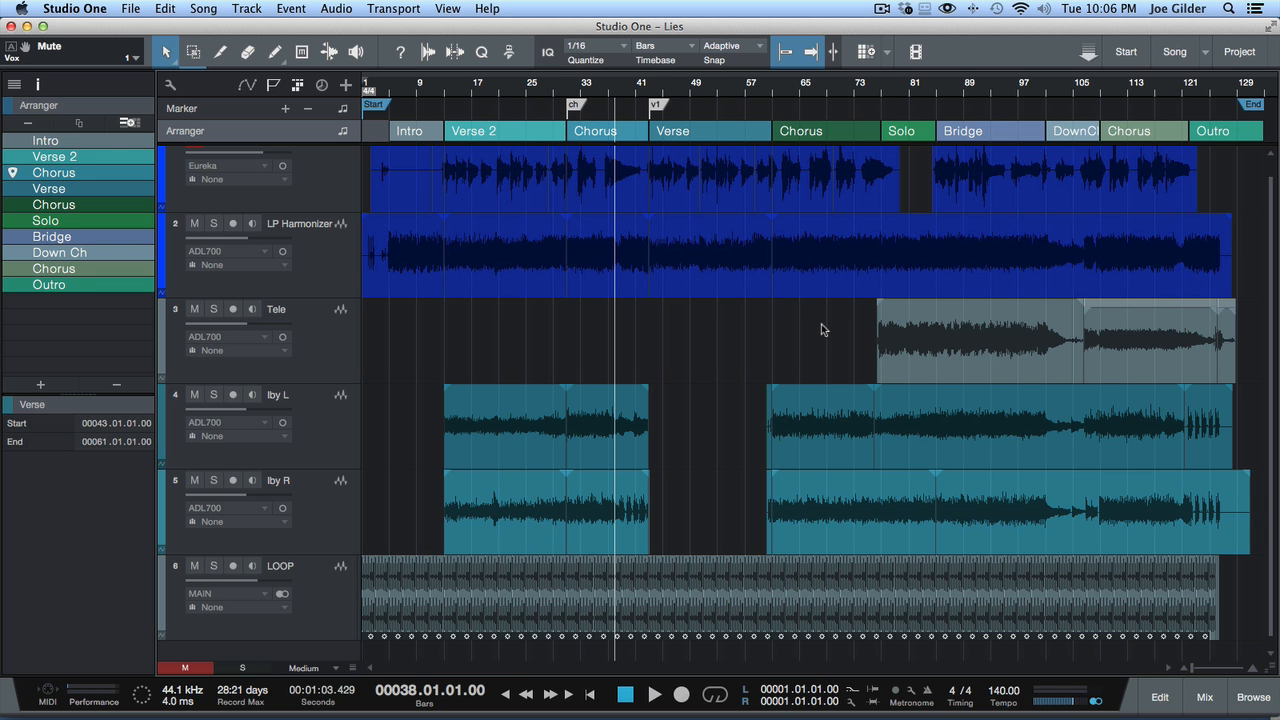
Play the start of Verse 2 from bar 13 and the start of Verse from bar 43
{"action": "left_click", "coordinate": [446, 88]}
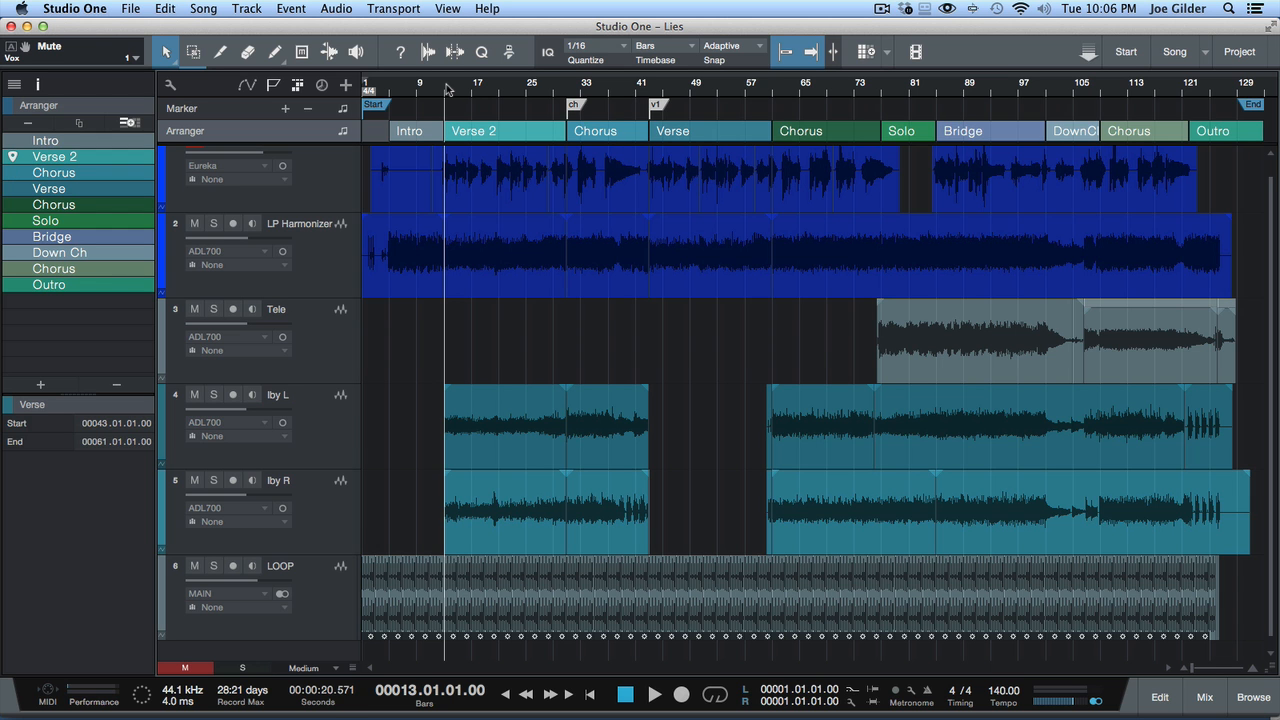
{"action": "key", "text": "space"}
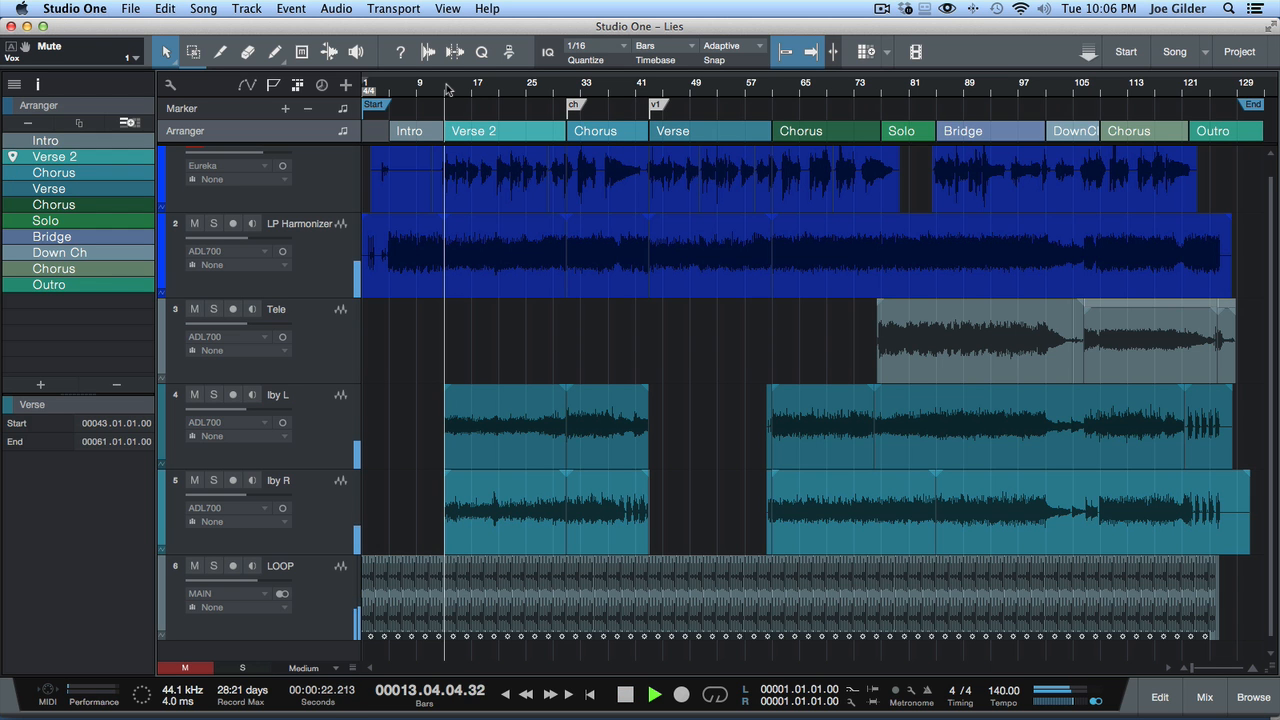
{"action": "key", "text": "space"}
{"action": "left_click", "coordinate": [650, 91]}
{"action": "key", "text": "space"}
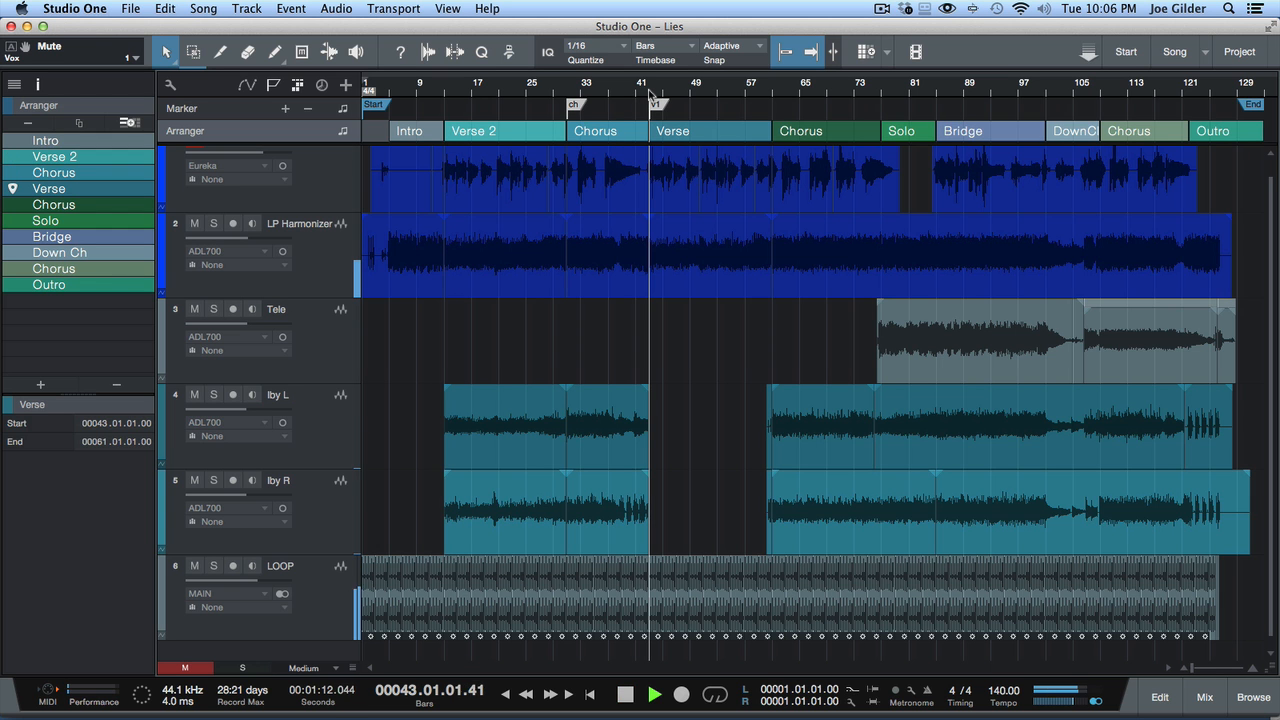
{"action": "key", "text": "space"}
Move Verse 2 back in front of the second Chorus and Verse back between the Intro and the first Chorus
{"action": "left_click_drag", "start_coordinate": [490, 131], "coordinate": [771, 137]}
{"action": "left_click", "coordinate": [587, 135]}
{"action": "left_click_drag", "start_coordinate": [587, 135], "coordinate": [440, 133]}
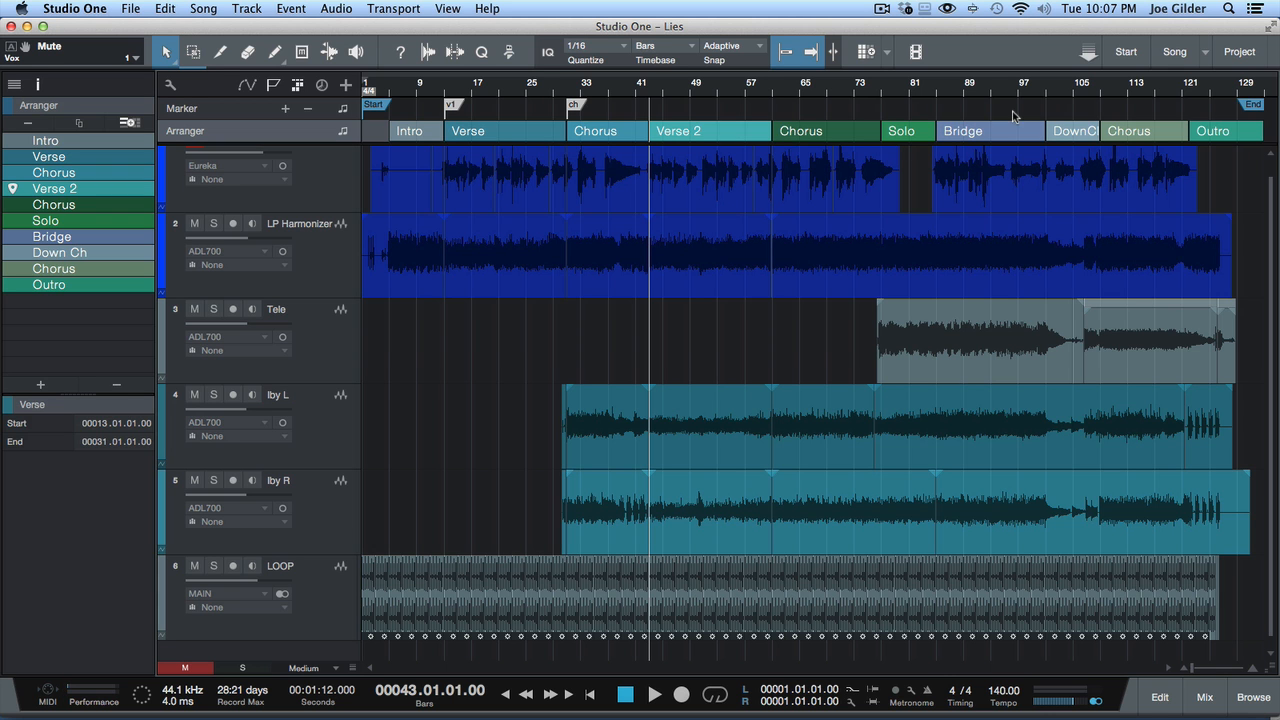
Replace the first Chorus with Verse 2, and undo the replacement
{"action": "left_click", "coordinate": [1072, 134]}
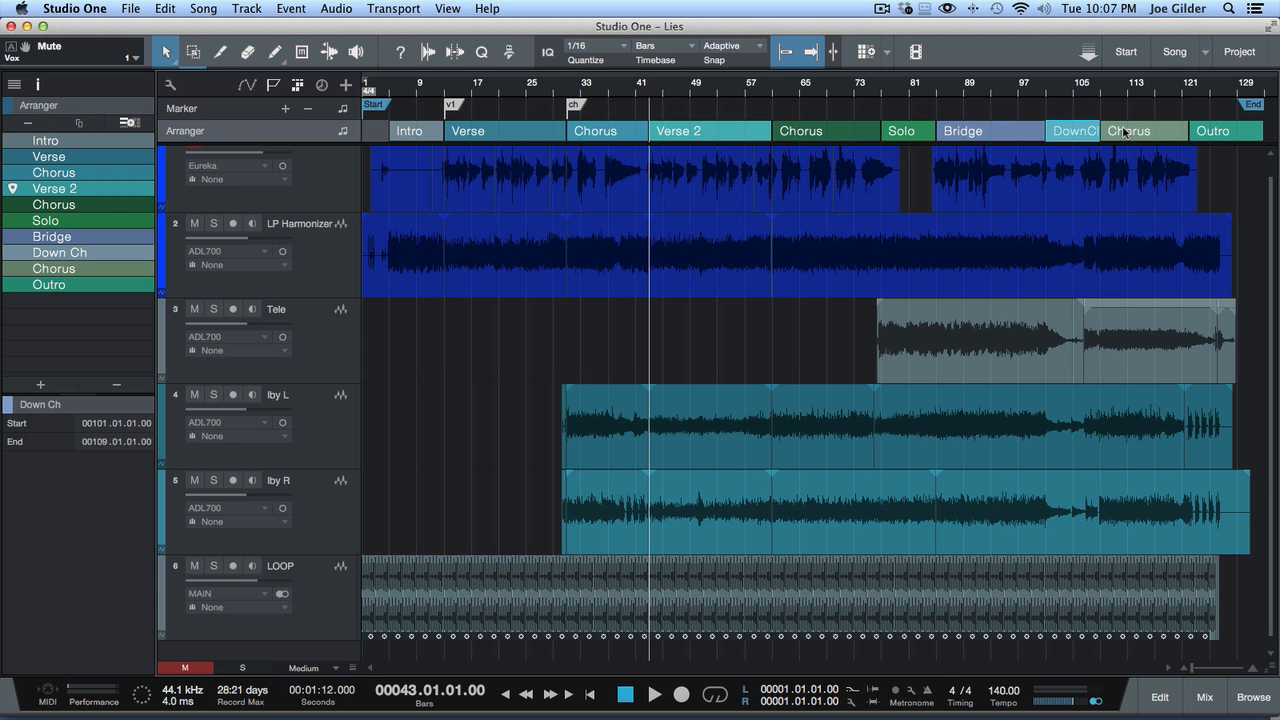
{"action": "left_click", "coordinate": [1016, 137]}
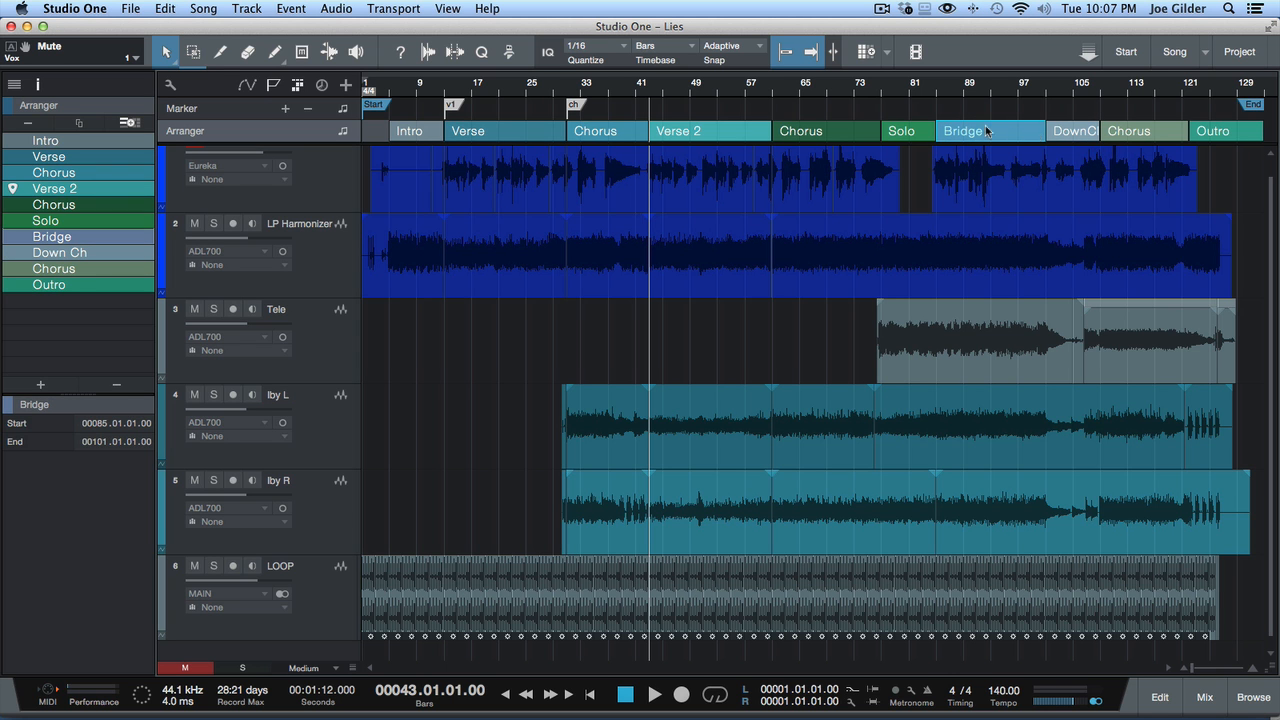
{"action": "left_click", "coordinate": [698, 136]}
{"action": "left_click_drag", "start_coordinate": [646, 138], "coordinate": [604, 139]}
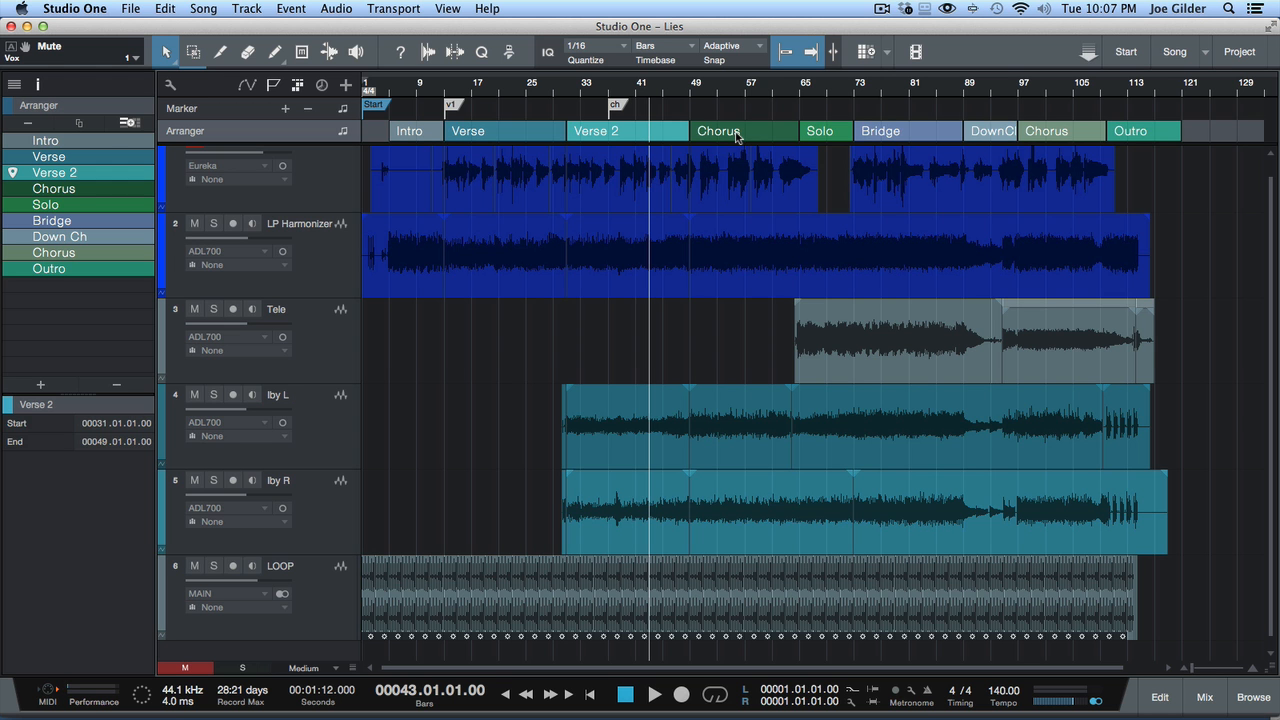
{"action": "key", "text": "super+z"}
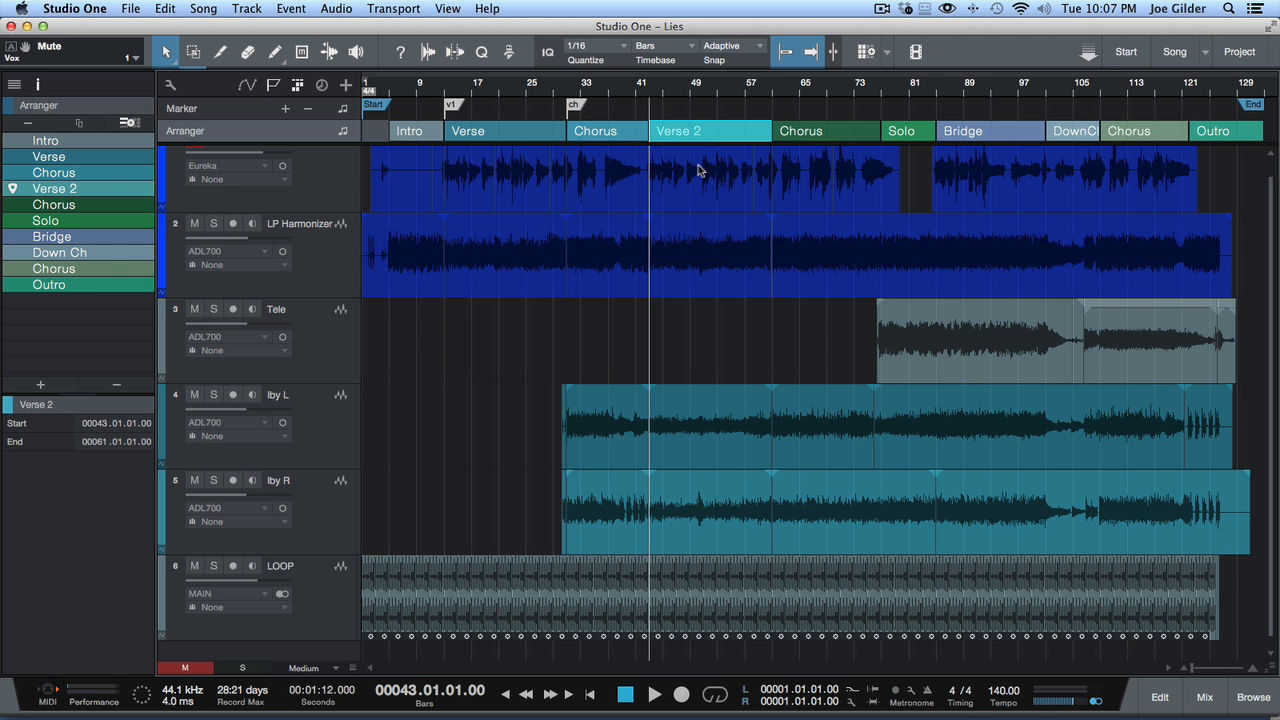
{"action": "left_click", "coordinate": [140, 8]}
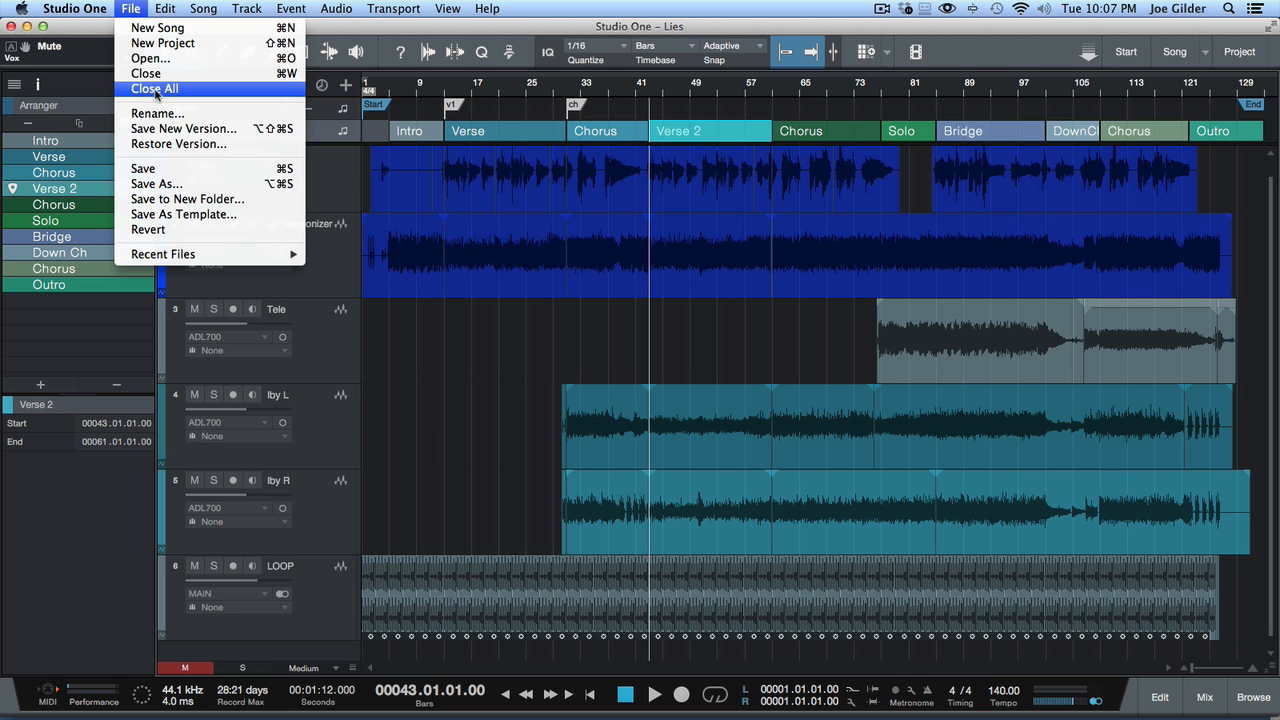
{"action": "left_click", "coordinate": [295, 106]}
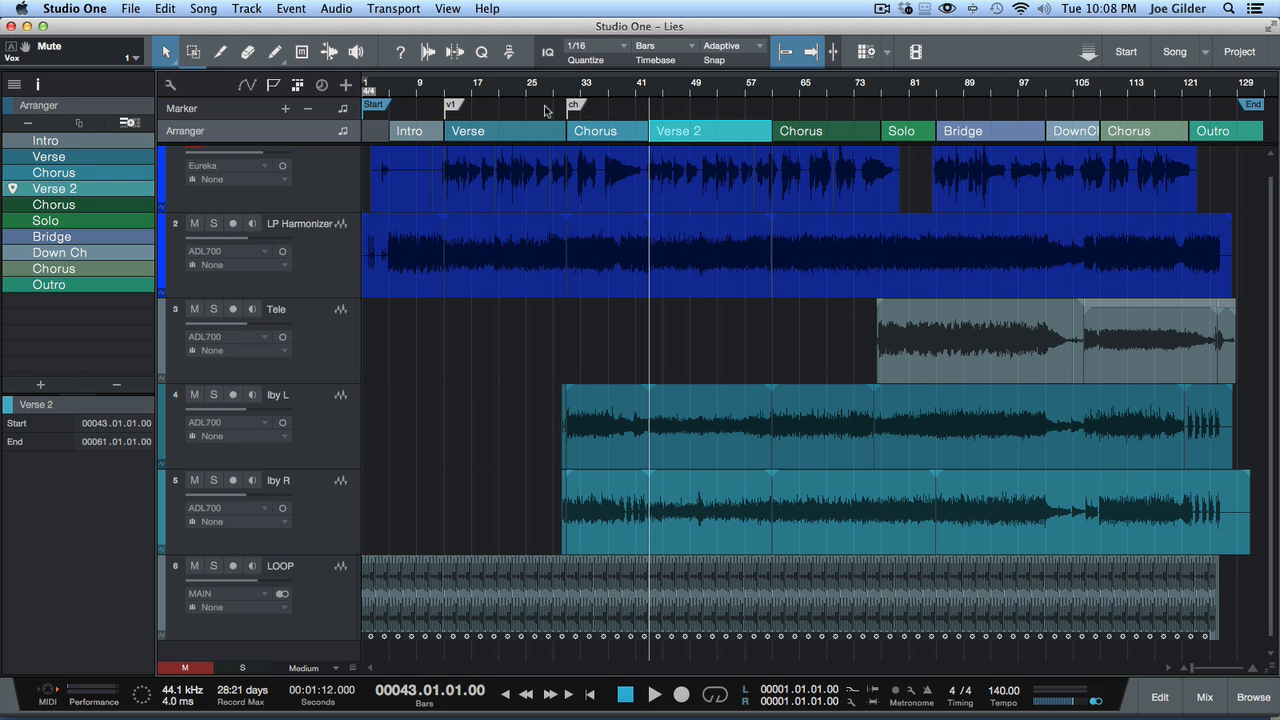
{"action": "left_click", "coordinate": [588, 137]}
{"action": "left_click", "coordinate": [523, 136]}
{"action": "left_click", "coordinate": [405, 131]}
{"action": "left_click", "coordinate": [471, 127]}
{"action": "left_click", "coordinate": [618, 128]}
{"action": "left_click", "coordinate": [715, 131]}
{"action": "left_click", "coordinate": [808, 133]}
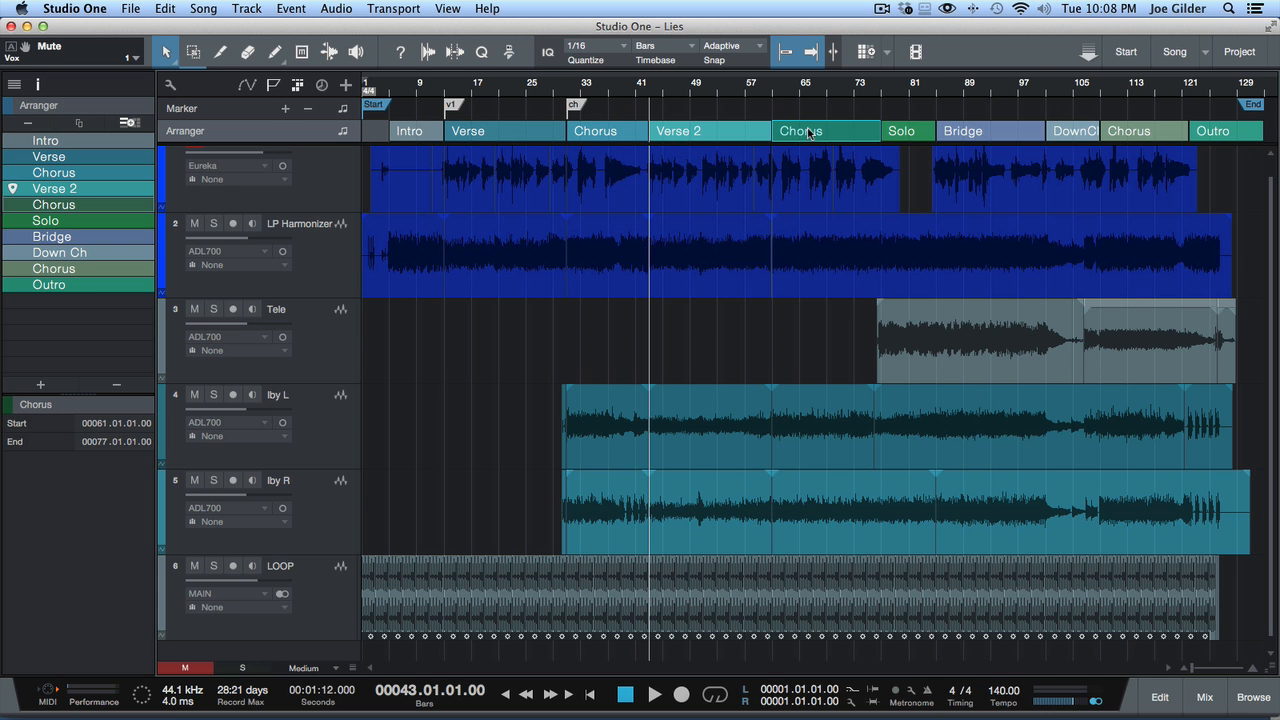